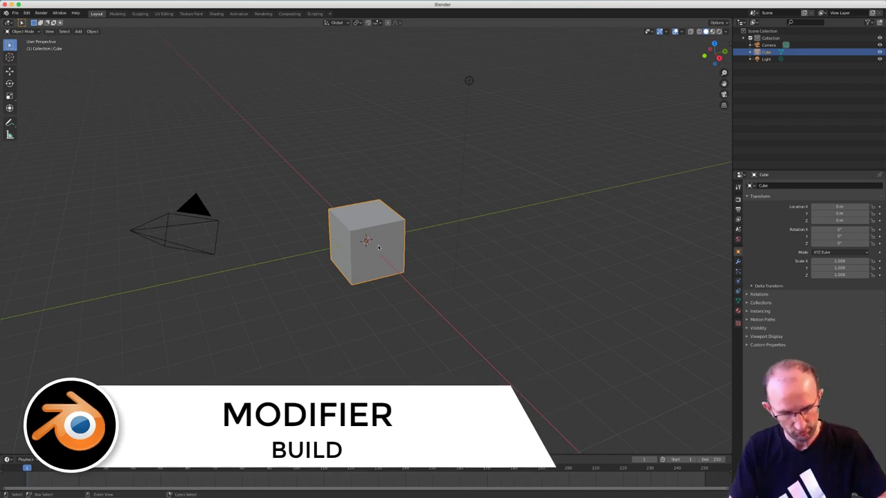
# Round the default cube into a sphere with Subdivision Set (Ctrl+3) and show its modifier settings
pyautogui.hotkey('ctrl', '3')
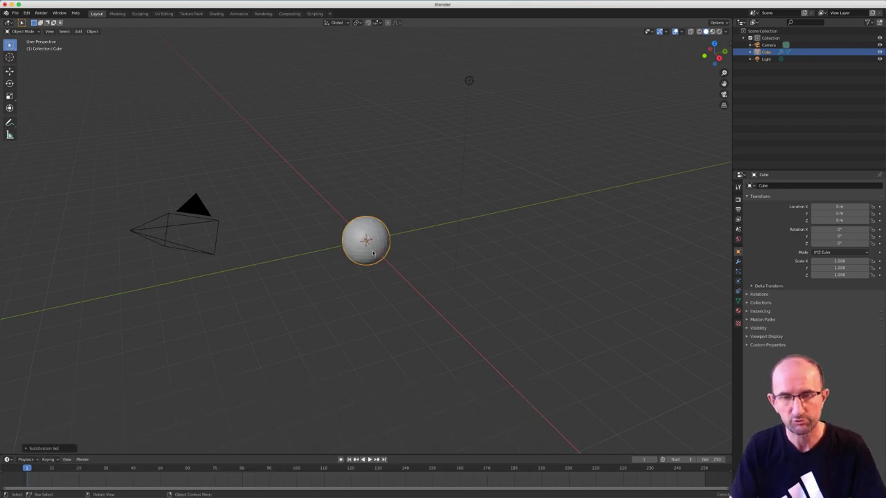
pyautogui.scroll(2, 378, 236)
pyautogui.scroll(3, 378, 221)
pyautogui.scroll(3, 379, 204)
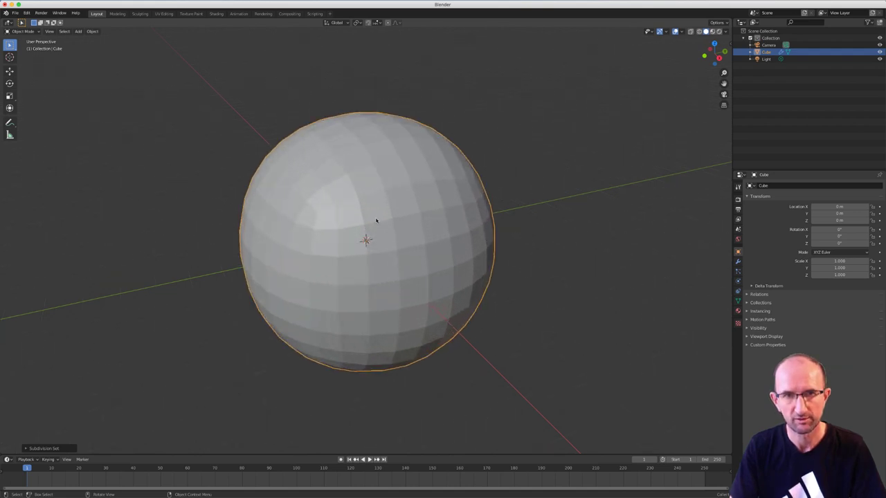
pyautogui.click(738, 262)
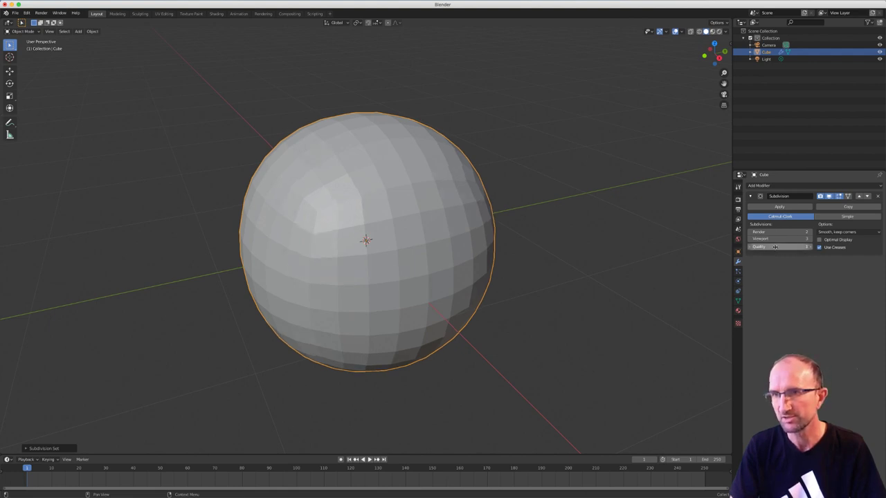
# Apply the Subdivision modifier and subdivide the sphere's mesh in Edit Mode
pyautogui.click(778, 209)
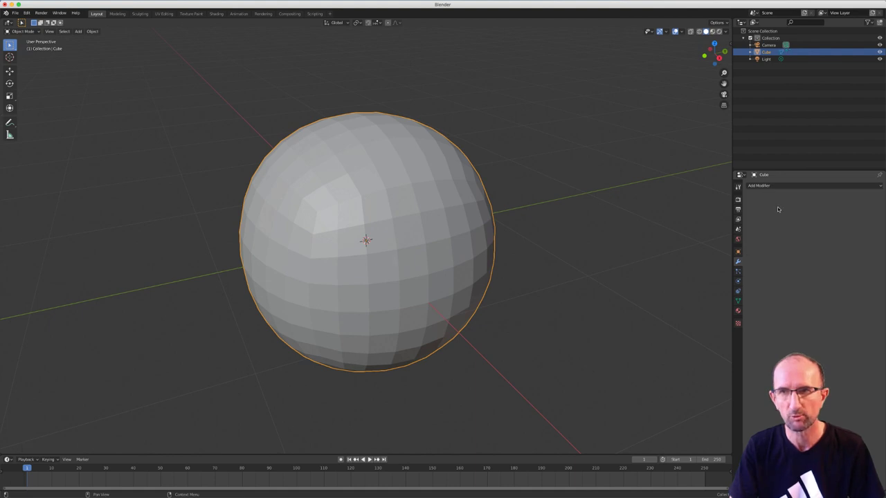
pyautogui.press('Tab')
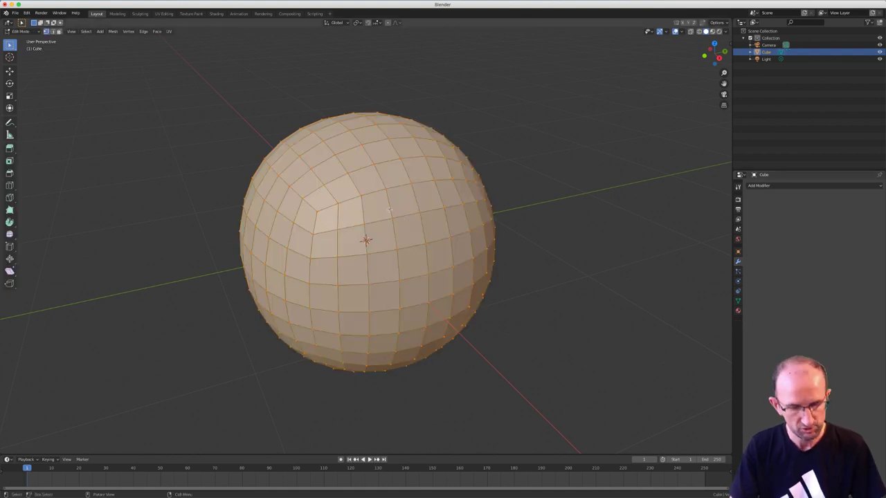
pyautogui.rightClick(390, 209)
pyautogui.click(389, 209)
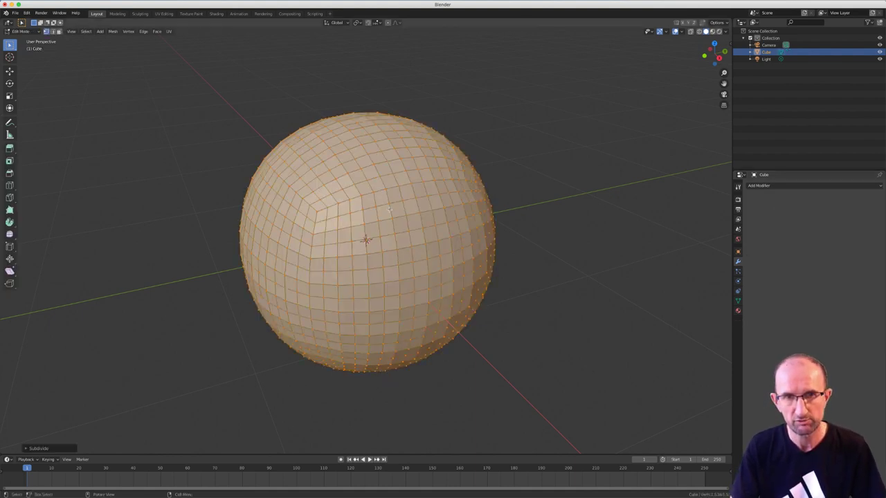
# Raise the Subdivide operator's Number of Cuts to 5
pyautogui.click(26, 449)
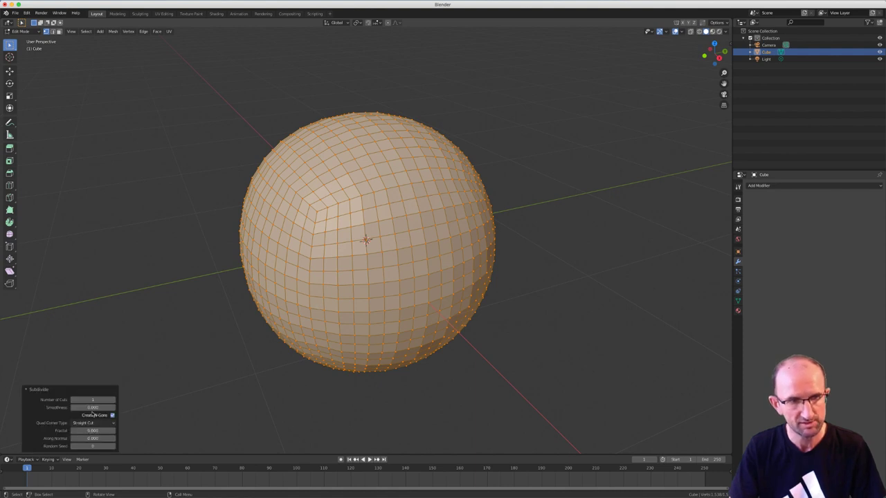
pyautogui.click(114, 400)
pyautogui.click(113, 400)
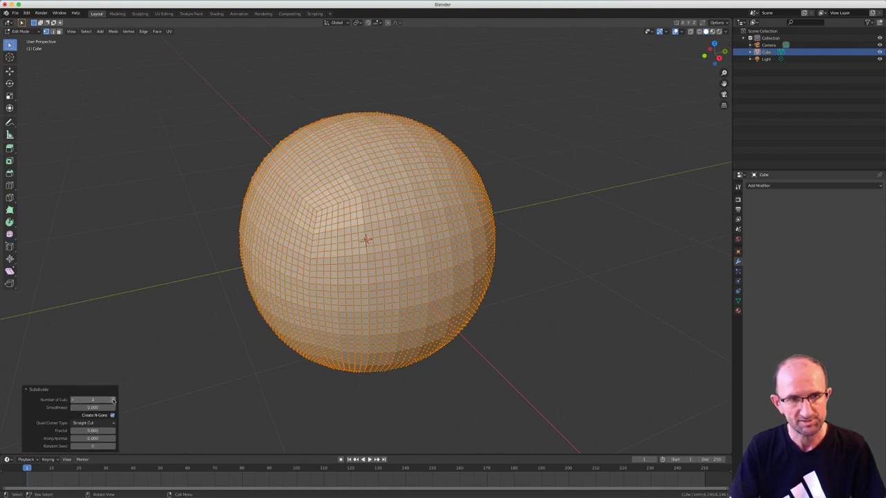
pyautogui.click(113, 400)
pyautogui.click(114, 400)
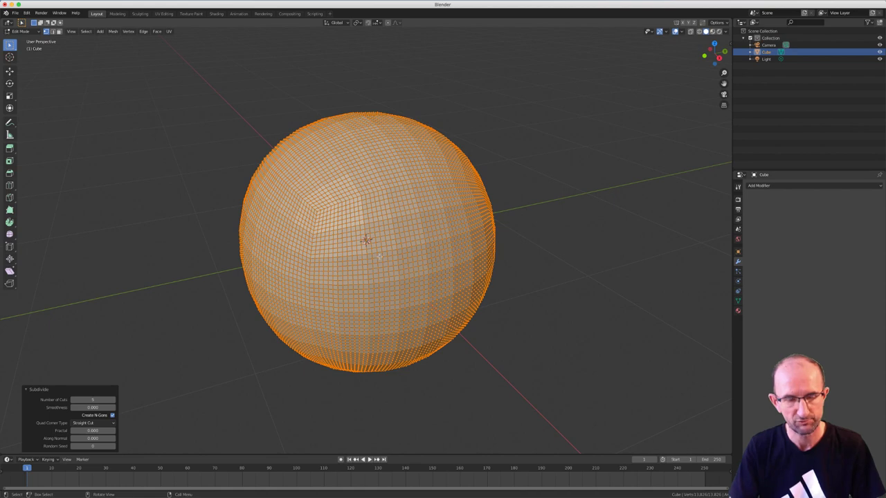
pyautogui.scroll(4, 392, 245)
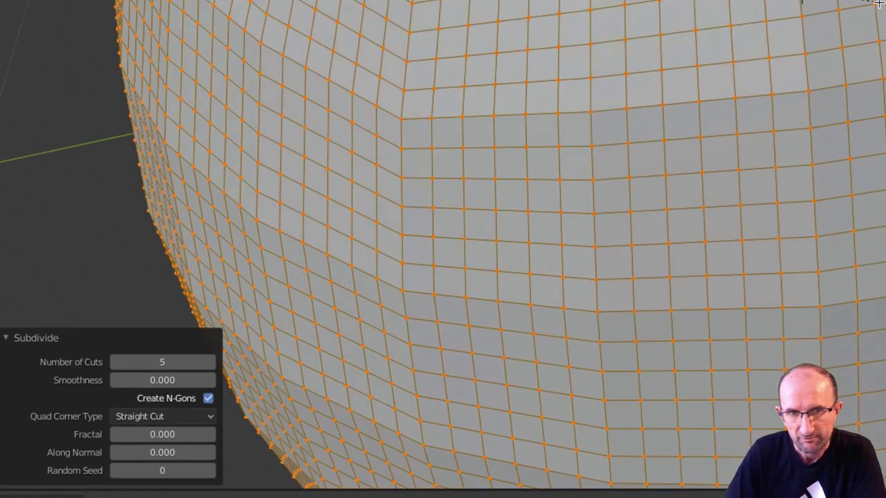
# Bevel the sphere's vertices with a 0.0066 m offset, then deselect the whole mesh
pyautogui.hotkey('ctrl', 'shift', 'b')
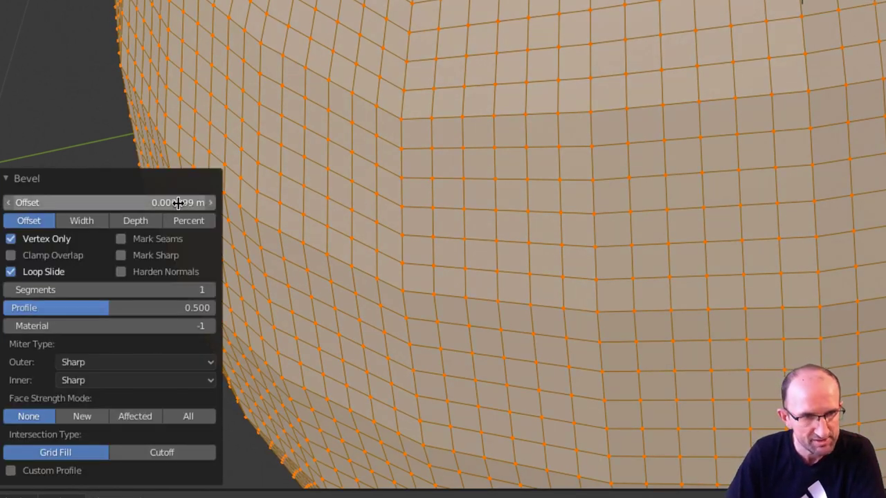
pyautogui.click(177, 202)
pyautogui.click(72, 203)
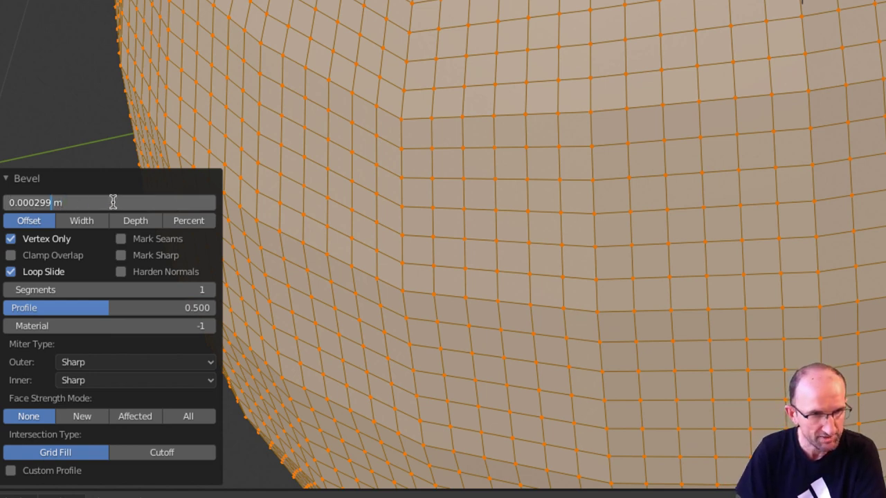
pyautogui.press('BackSpace')
pyautogui.press('BackSpace')
pyautogui.press('BackSpace')
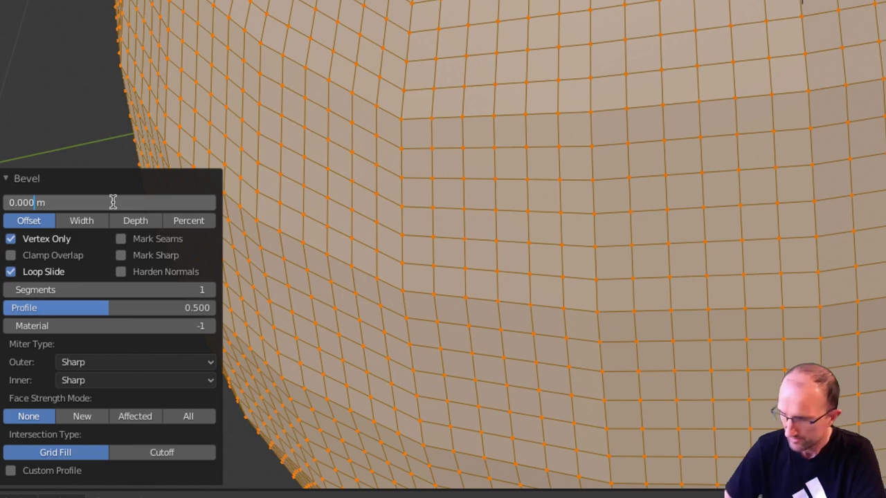
pyautogui.write('66')
pyautogui.press('Return')
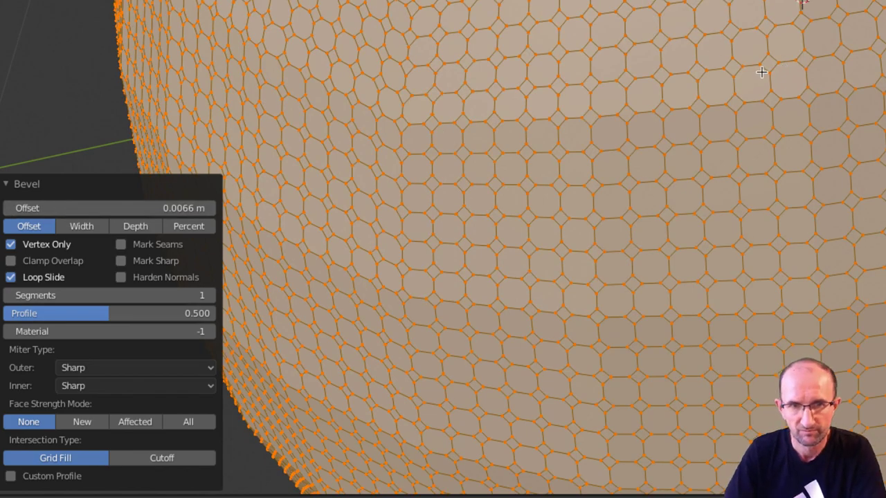
pyautogui.scroll(5, 354, 258)
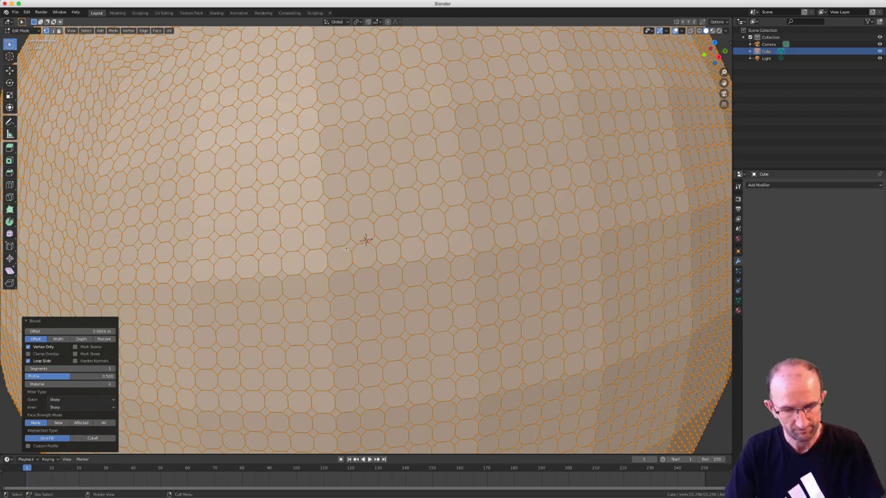
pyautogui.hotkey('alt', 'a')
# Select every small diamond face via Select Similar by Polygon Sides
pyautogui.scroll(-6, 352, 243)
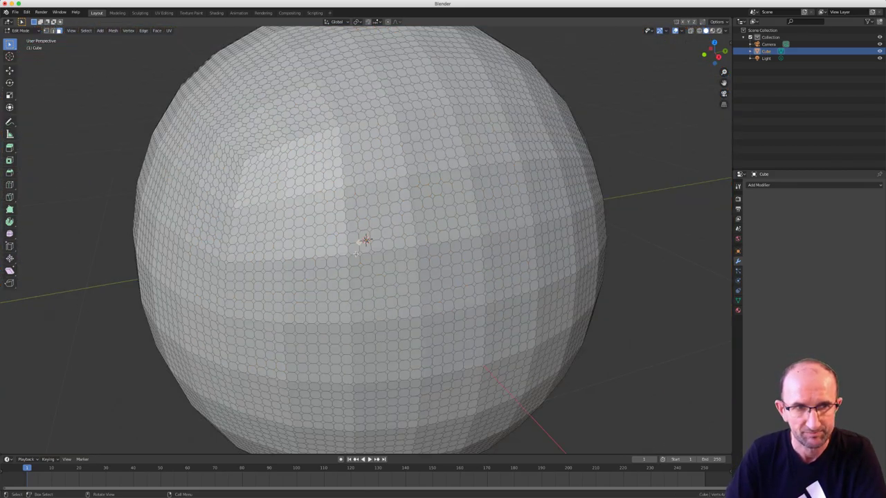
pyautogui.scroll(-2, 360, 242)
pyautogui.scroll(3, 404, 244)
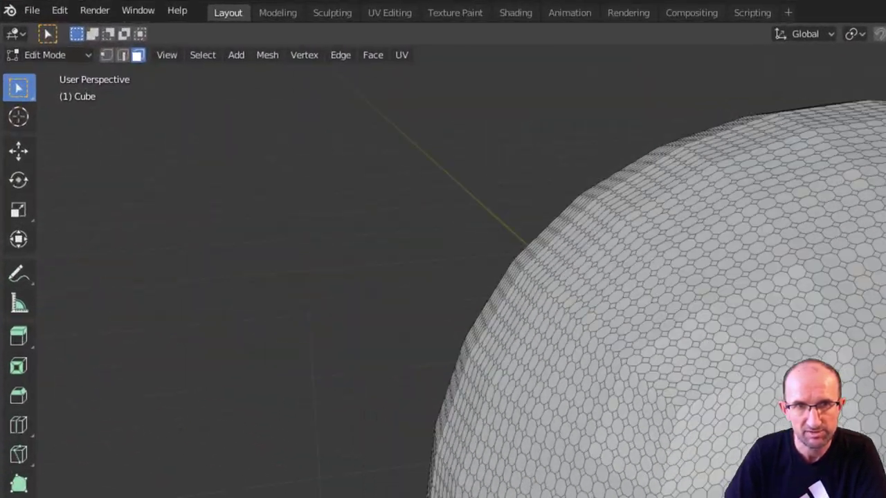
pyautogui.scroll(2, 711, 436)
pyautogui.scroll(2, 711, 435)
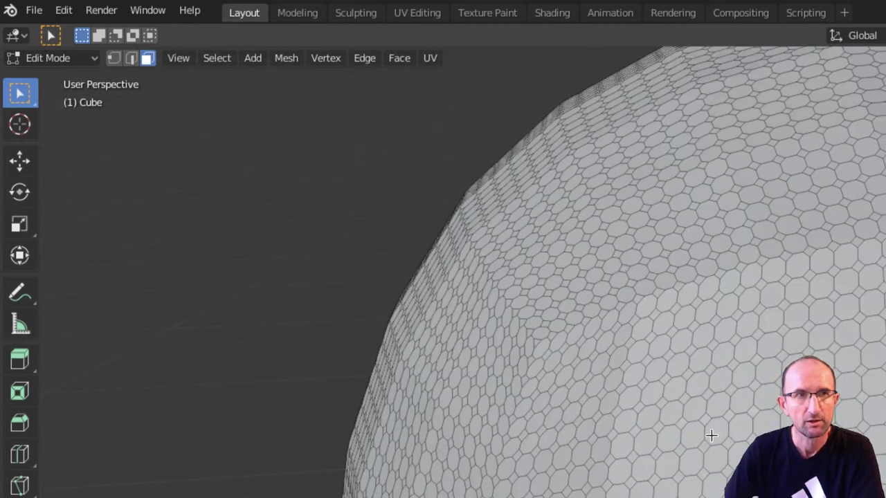
pyautogui.click(220, 58)
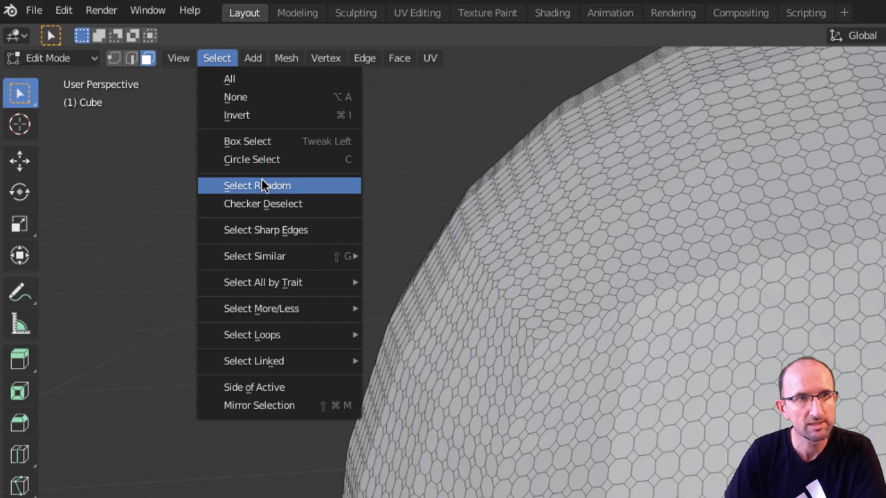
pyautogui.moveTo(255, 256)
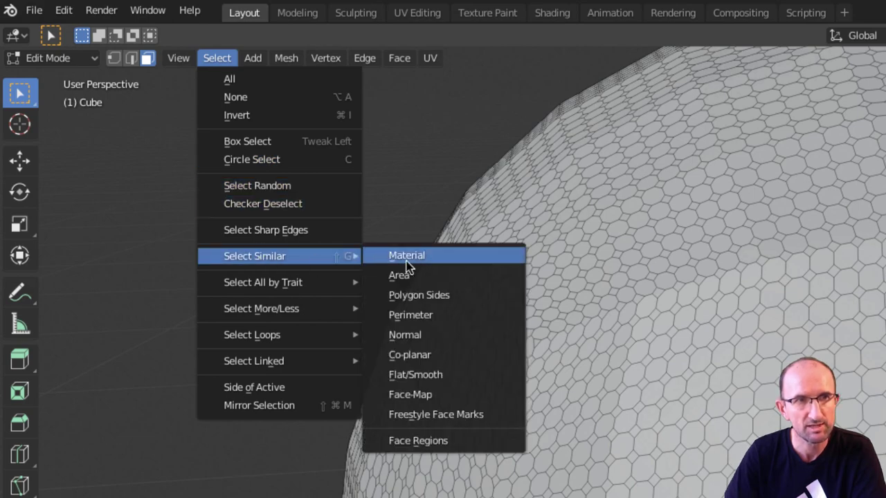
pyautogui.click(428, 296)
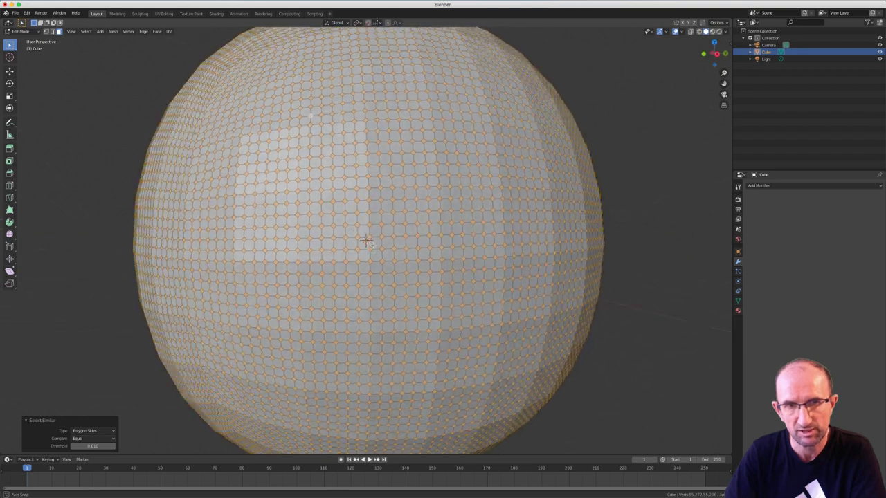
pyautogui.moveTo(365, 241); pyautogui.dragTo(367, 242, button='middle')
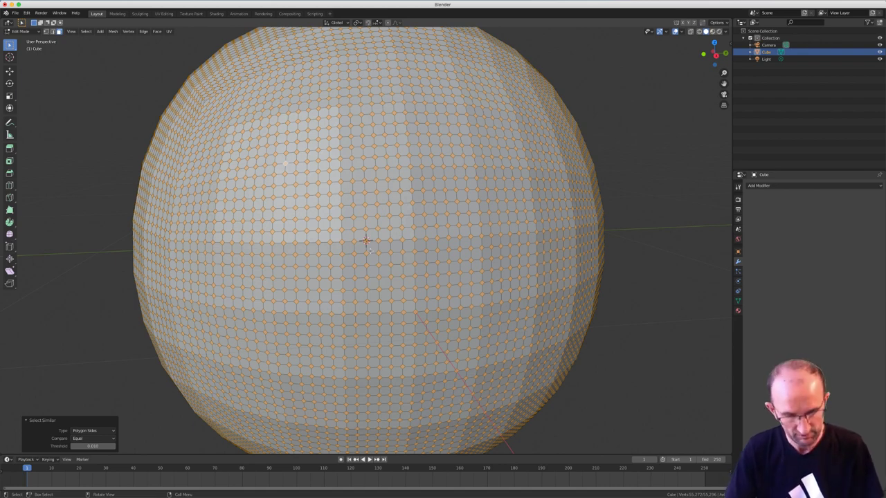
# Invert the selection to the octagonal faces and delete them
pyautogui.press('x')
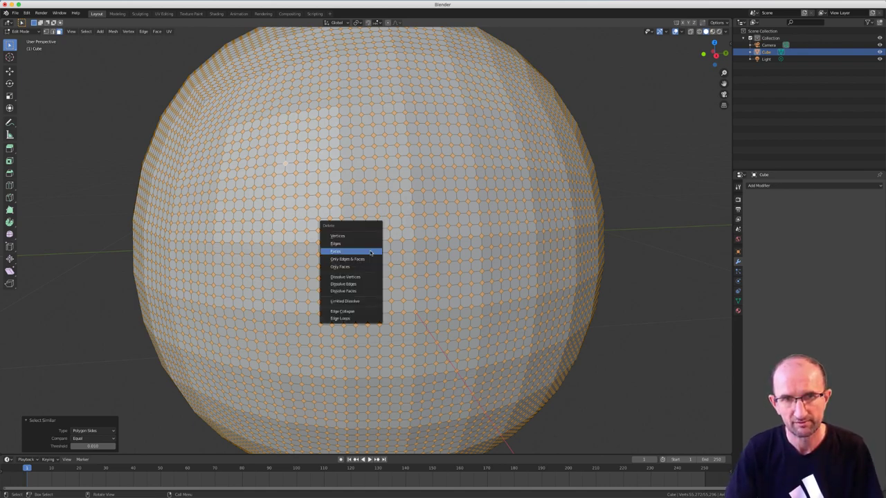
pyautogui.press('Escape')
pyautogui.press('a')
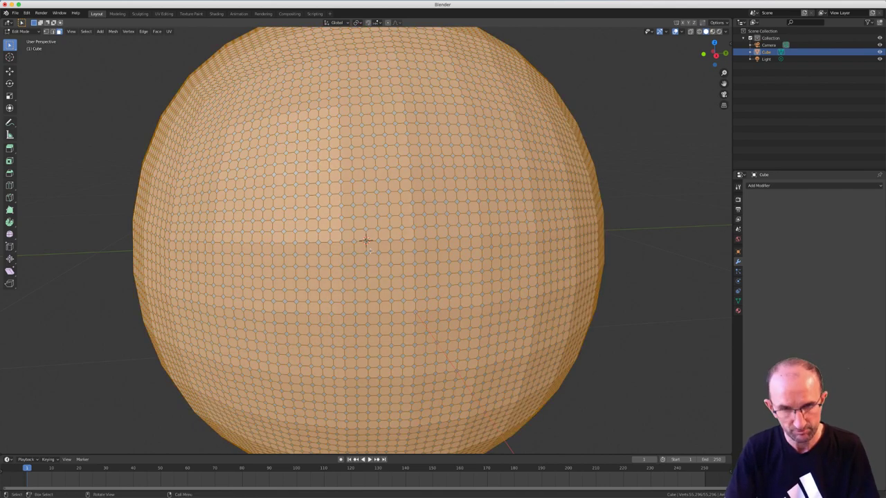
pyautogui.press('x')
pyautogui.click(370, 251)
pyautogui.moveTo(370, 251); pyautogui.dragTo(420, 237, button='middle')
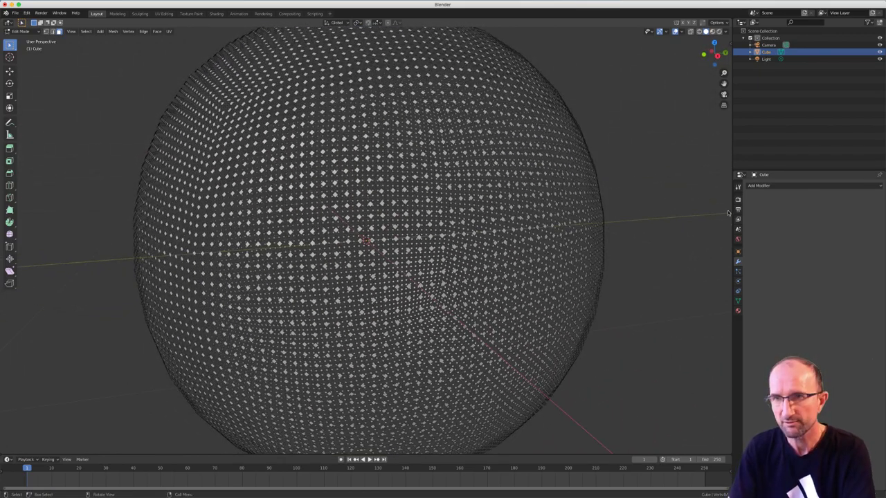
# Add a Build modifier to the sphere and enlarge the timeline below the 3D view
pyautogui.click(765, 187)
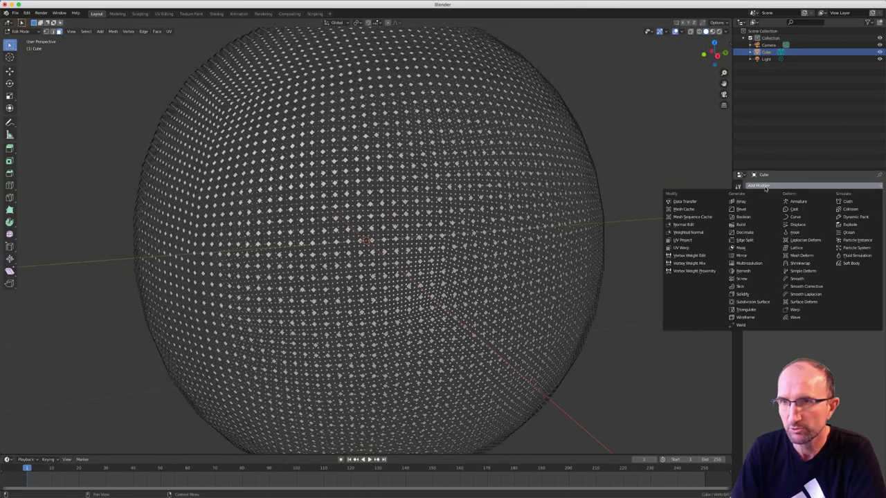
pyautogui.click(743, 225)
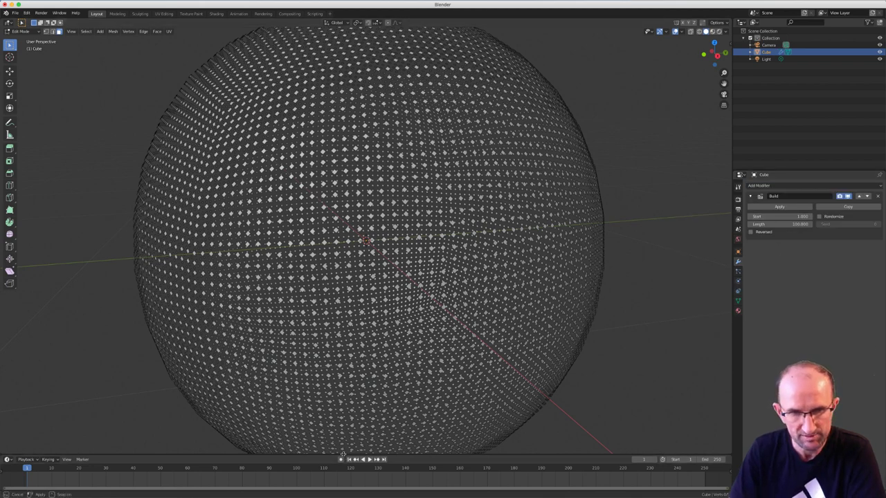
pyautogui.moveTo(343, 454); pyautogui.dragTo(276, 373)
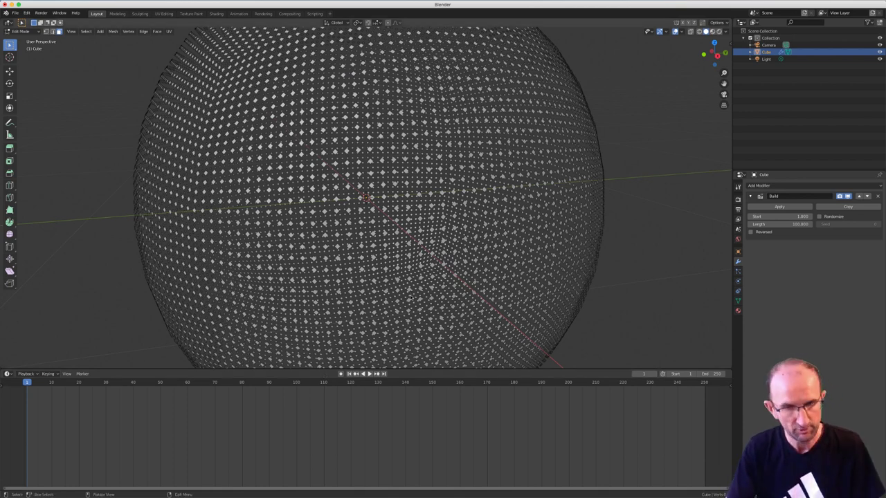
# Return to Object Mode and play the Build animation, stopping at frame 114
pyautogui.press('Tab')
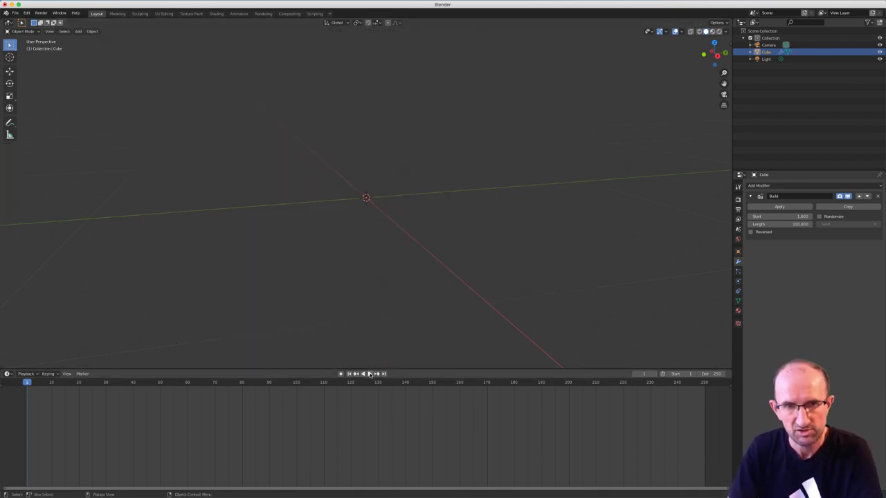
pyautogui.click(369, 373)
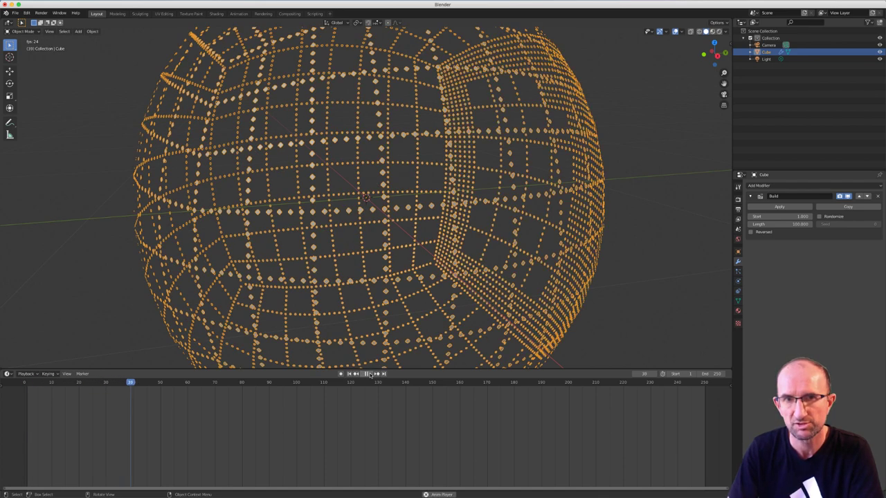
pyautogui.click(368, 373)
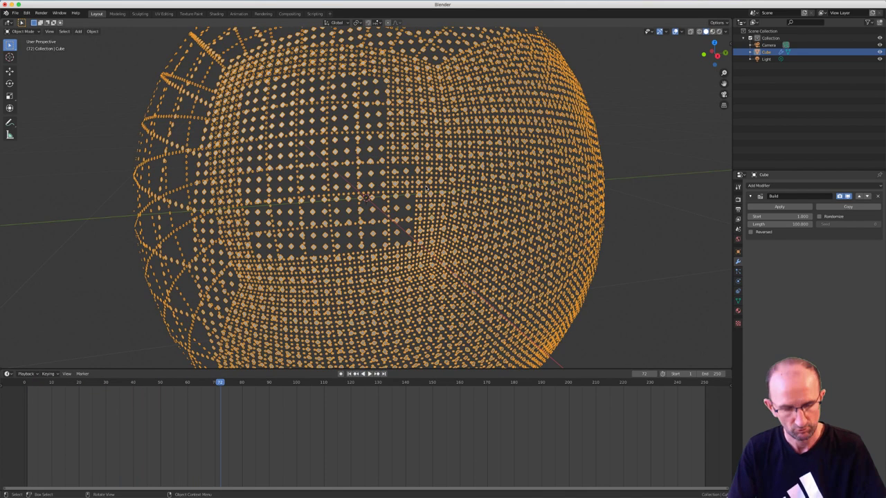
pyautogui.press('z')
pyautogui.click(474, 189)
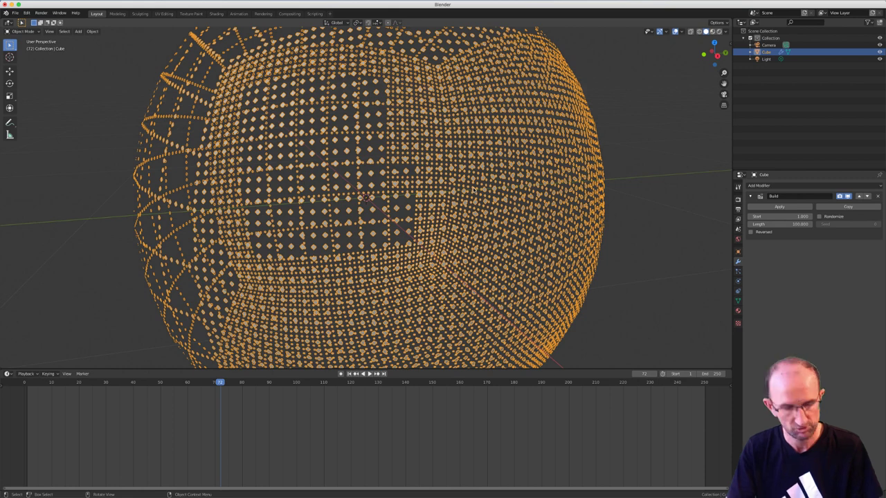
pyautogui.hotkey('alt', 'a')
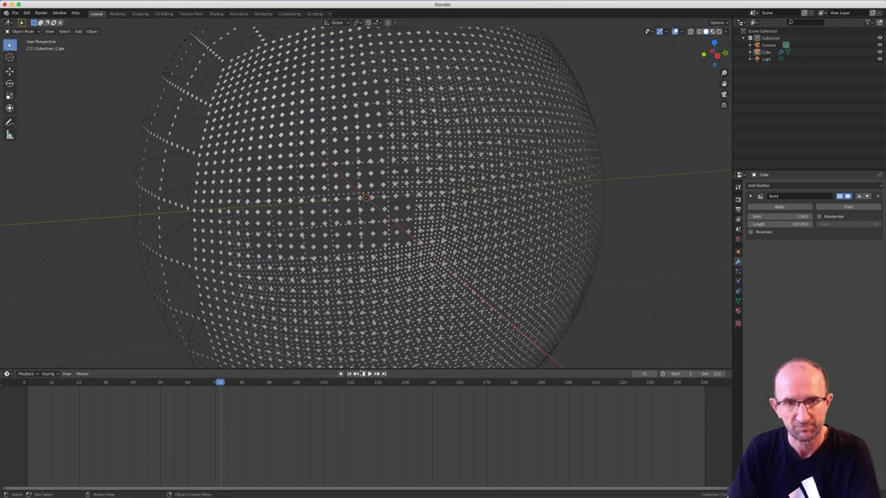
pyautogui.click(369, 374)
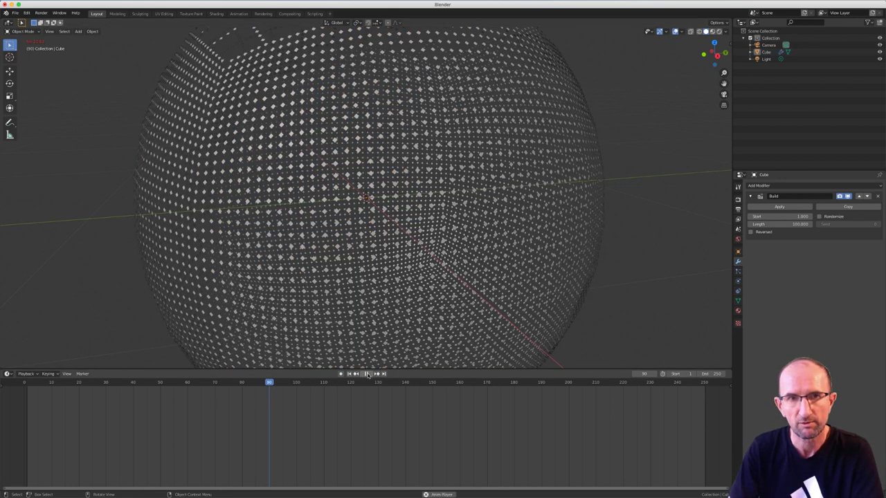
pyautogui.click(367, 375)
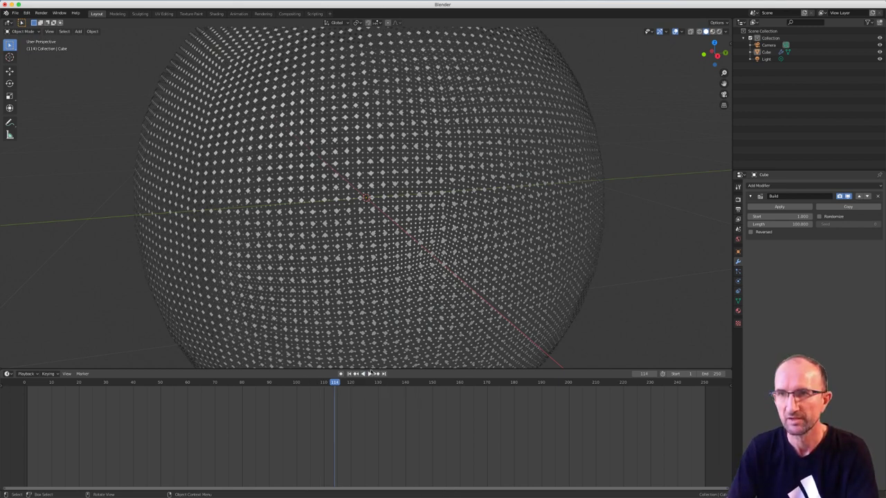
# Enable Randomize on the Build modifier and replay the build from frame 1 to frame 30
pyautogui.click(819, 216)
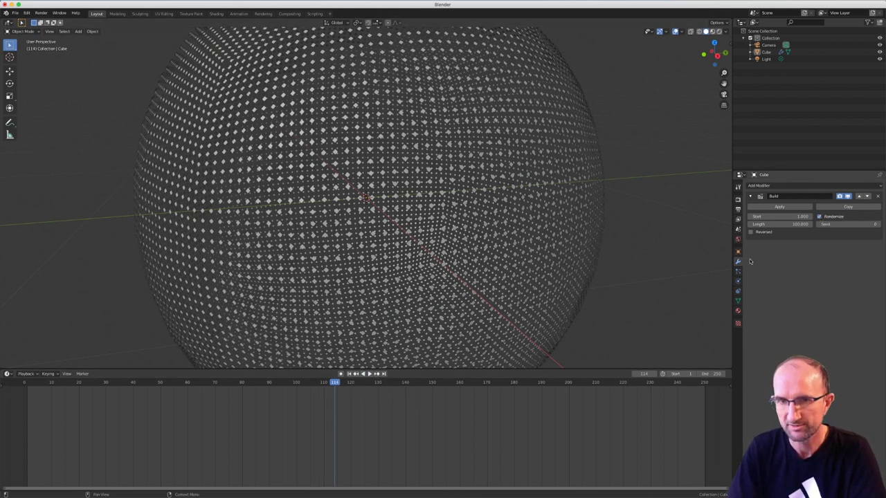
pyautogui.click(349, 374)
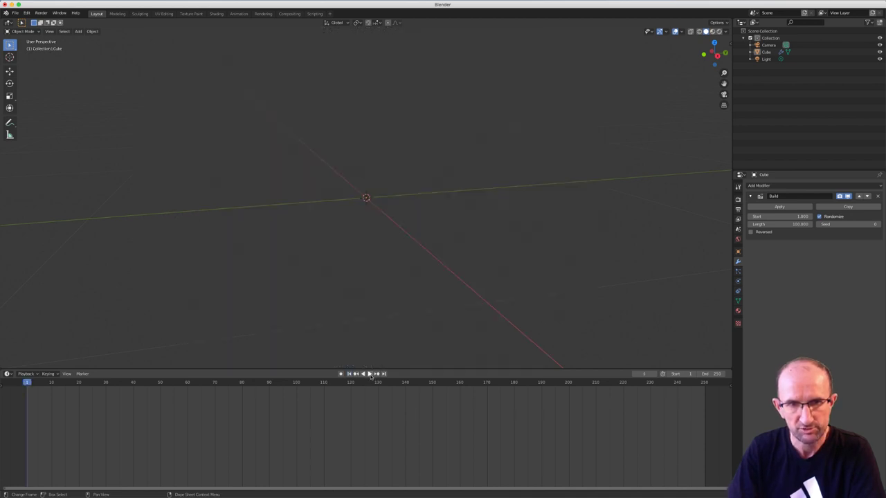
pyautogui.click(369, 374)
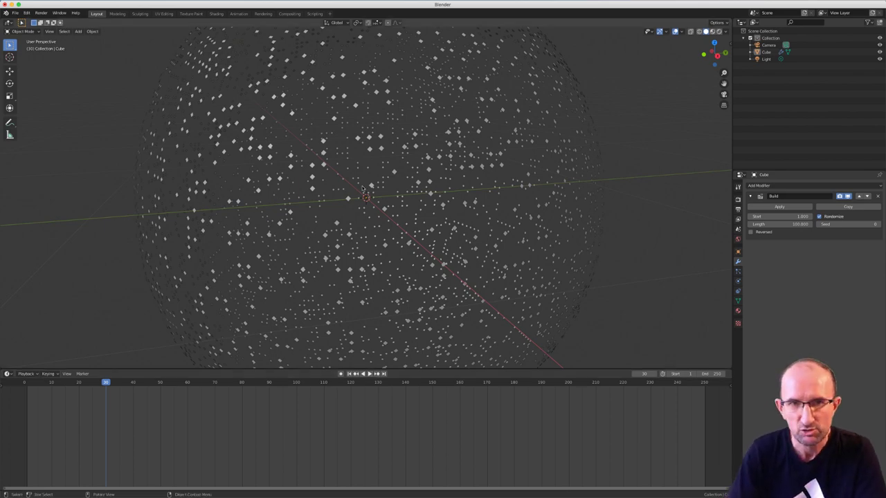
pyautogui.click(370, 187)
pyautogui.scroll(5, 417, 140)
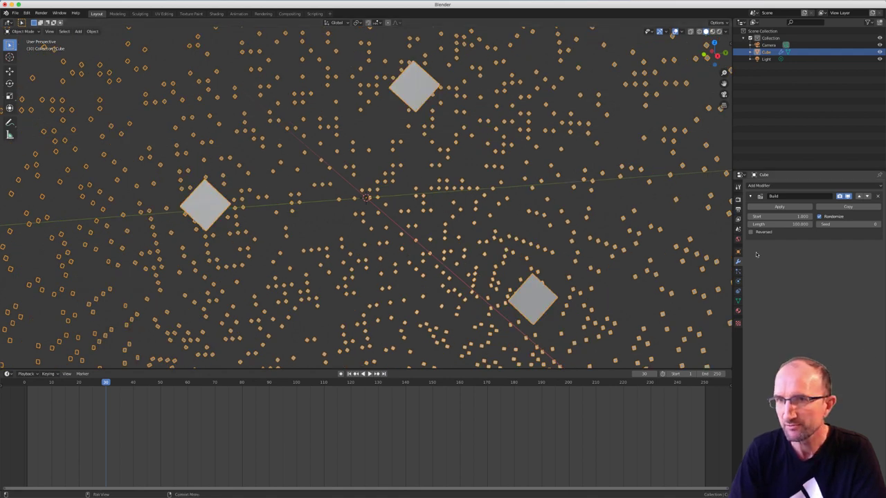
pyautogui.click(788, 187)
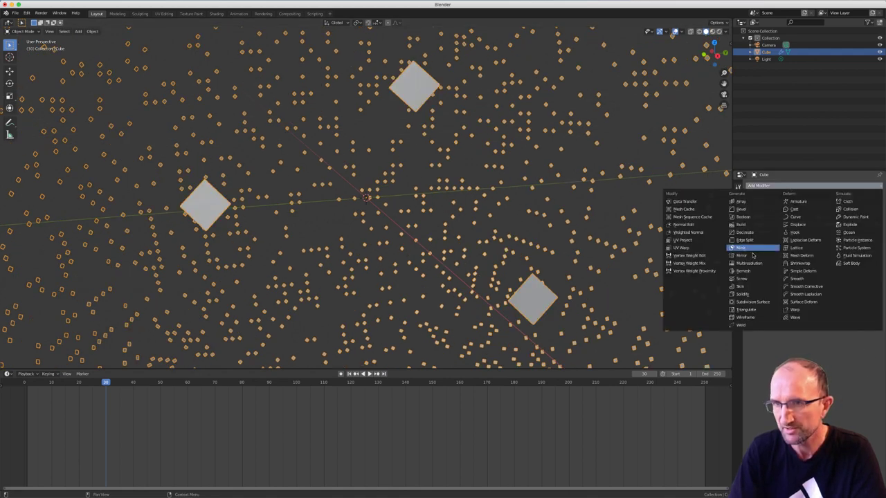
# Add a Subdivision Surface modifier with Quality 1 and viewport level 2
pyautogui.click(747, 302)
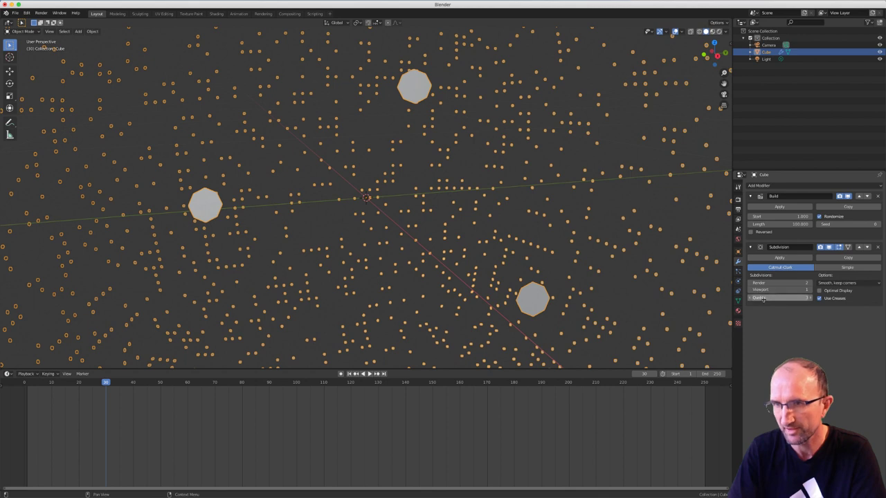
pyautogui.moveTo(811, 298); pyautogui.dragTo(775, 298)
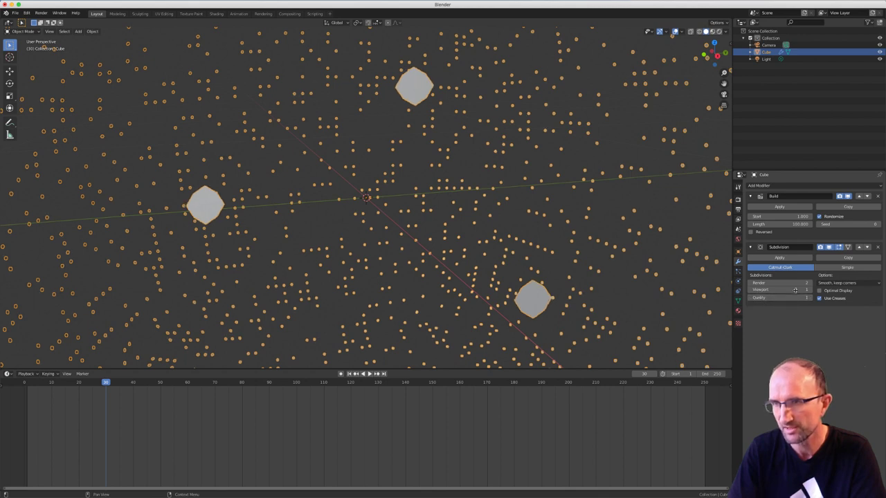
pyautogui.click(811, 291)
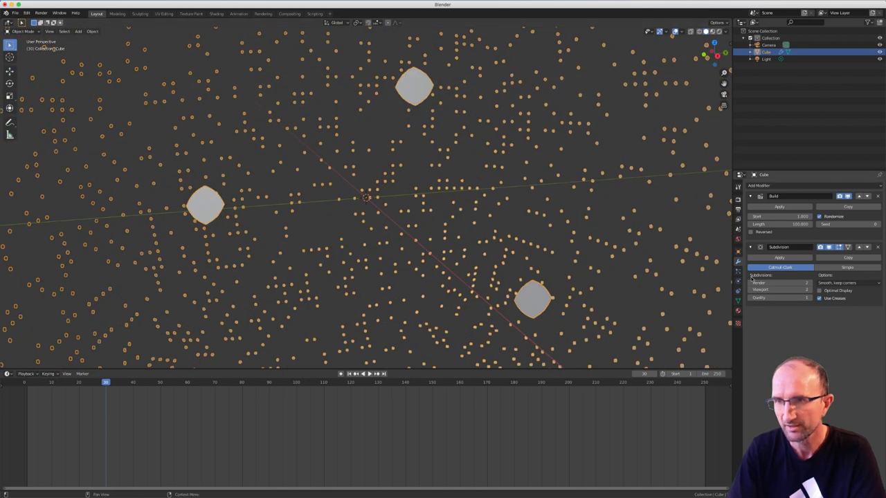
# Raise the Subdivision viewport level to 3 and zoom so the whole dotted sphere shows
pyautogui.click(811, 290)
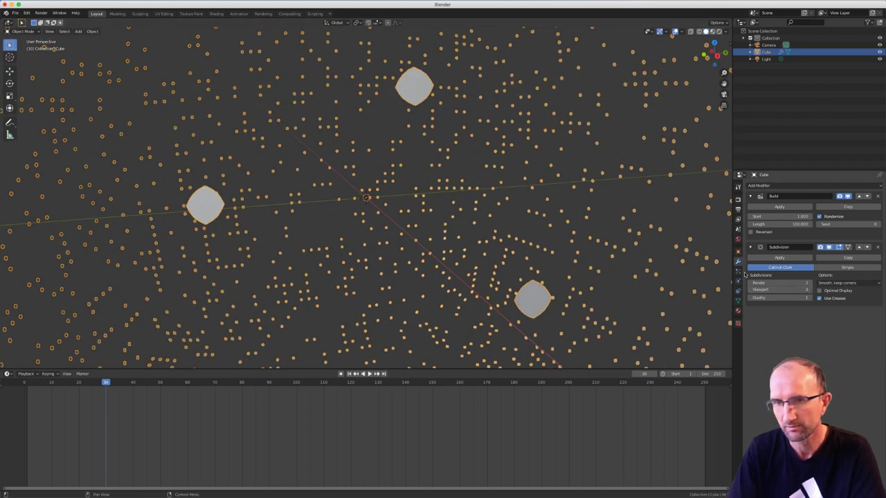
pyautogui.scroll(-3, 497, 208)
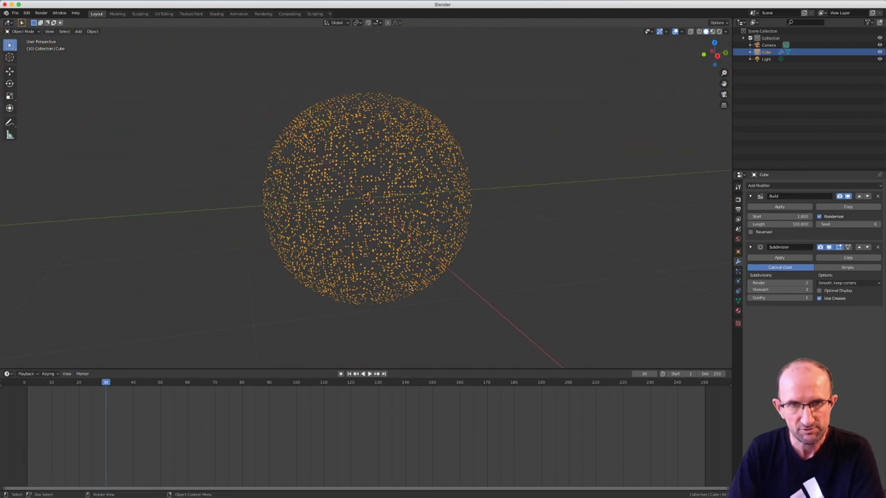
pyautogui.scroll(4, 415, 215)
pyautogui.scroll(4, 395, 217)
pyautogui.scroll(-8, 403, 210)
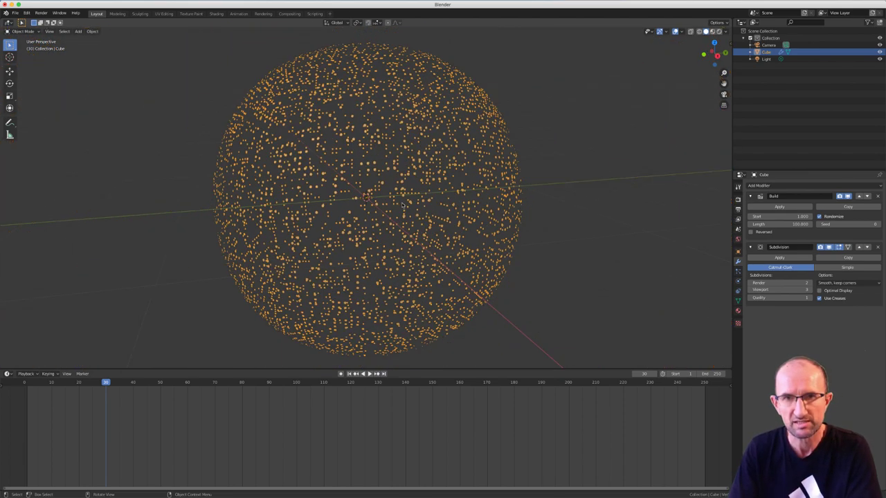
pyautogui.scroll(-3, 402, 206)
pyautogui.scroll(1, 401, 203)
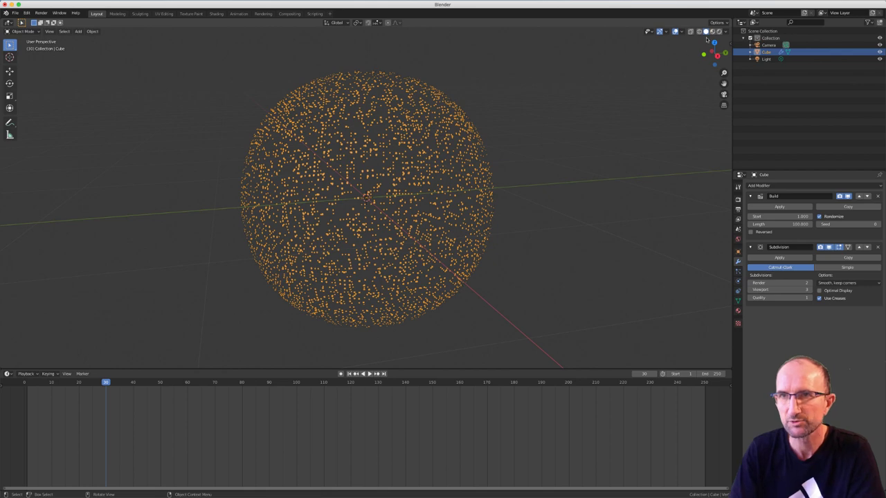
# Show the scene world in the viewport, set world Strength to 0, and deselect the sphere
pyautogui.click(726, 33)
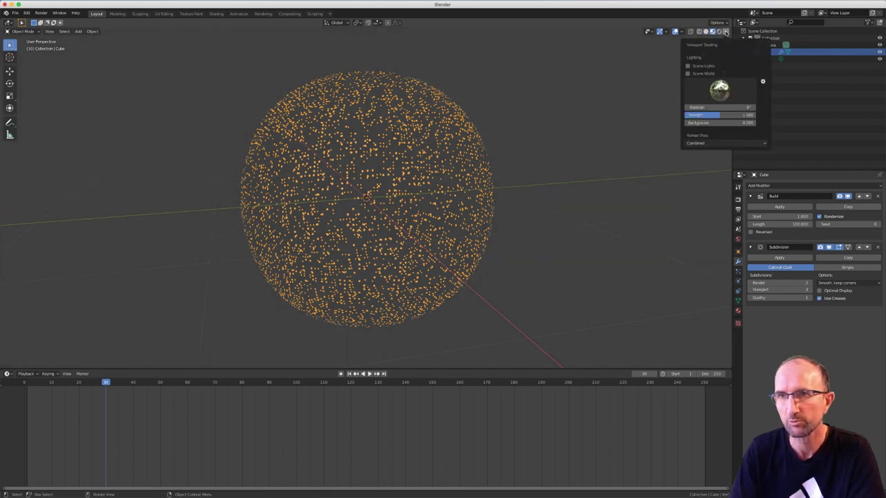
pyautogui.click(687, 74)
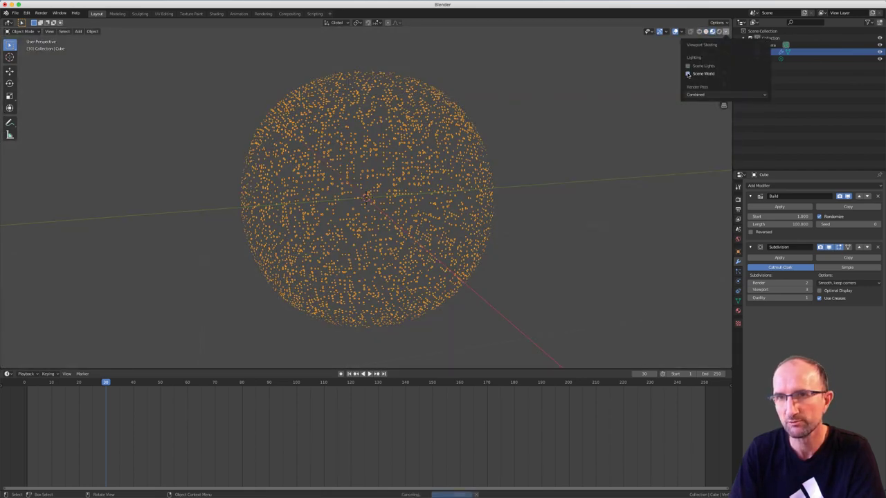
pyautogui.click(738, 239)
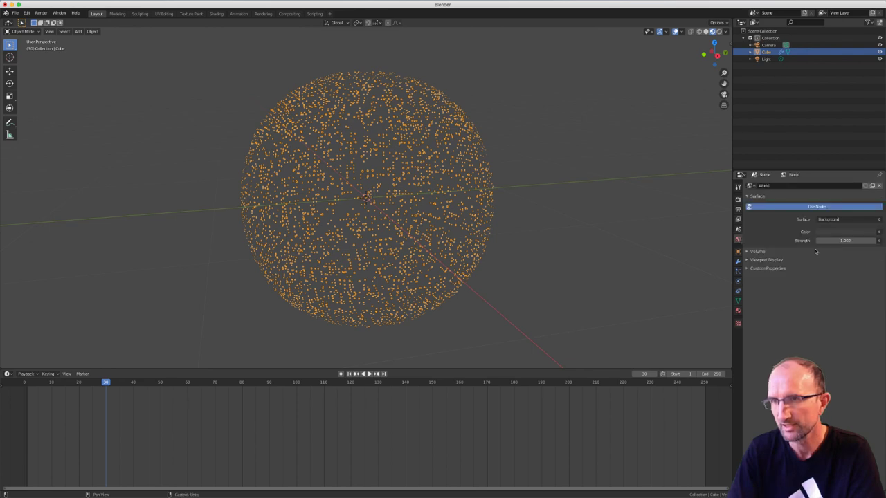
pyautogui.doubleClick(844, 240)
pyautogui.write('0')
pyautogui.press('Return')
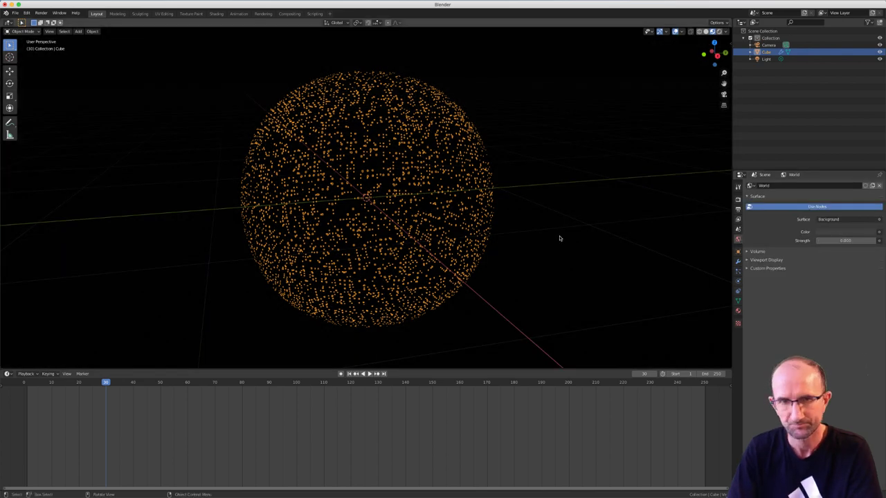
pyautogui.click(510, 229)
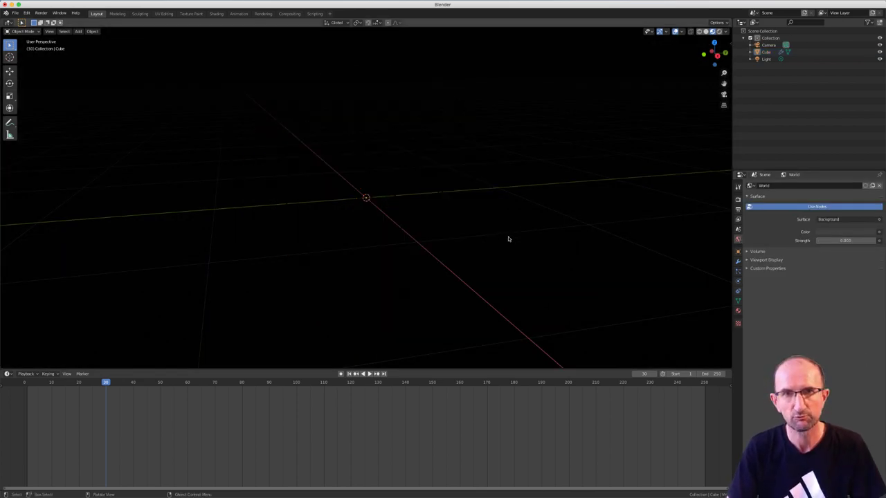
# Select everything and set the sphere material's Base Color to cyan
pyautogui.press('a')
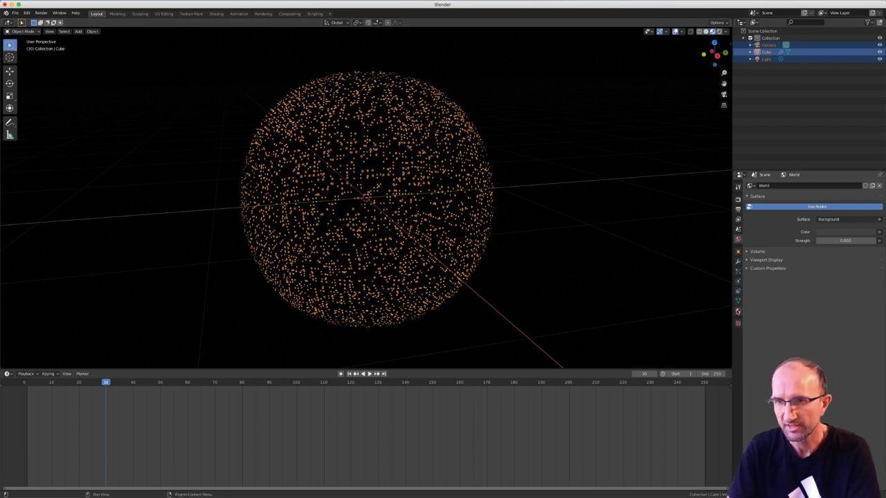
pyautogui.click(738, 311)
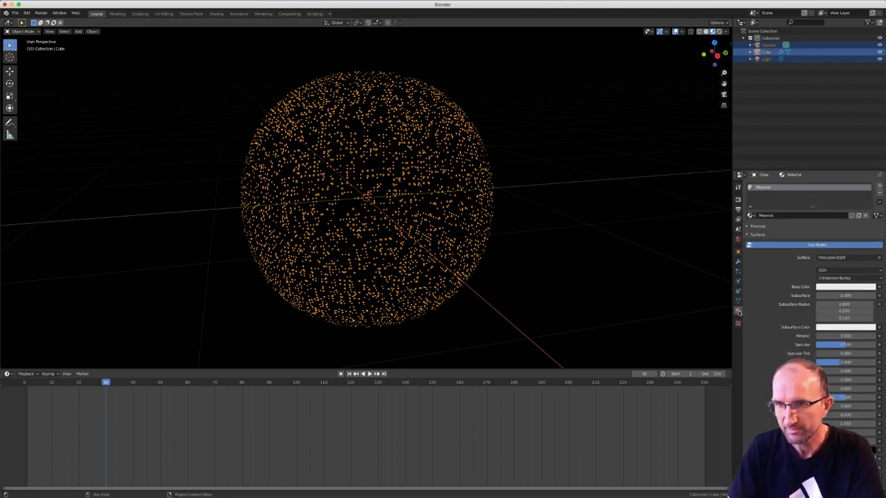
pyautogui.click(837, 287)
pyautogui.moveTo(846, 213); pyautogui.dragTo(819, 215)
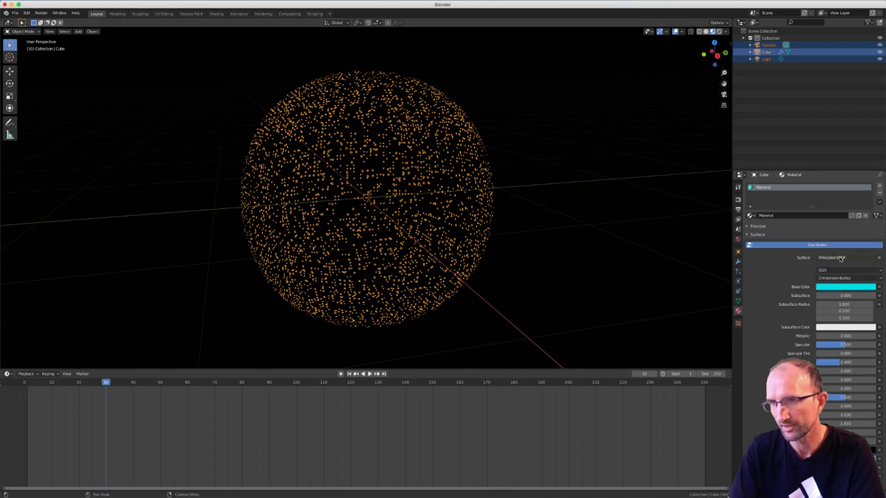
# Switch the Surface shader to Emission and enter Edit Mode on the sphere
pyautogui.click(843, 258)
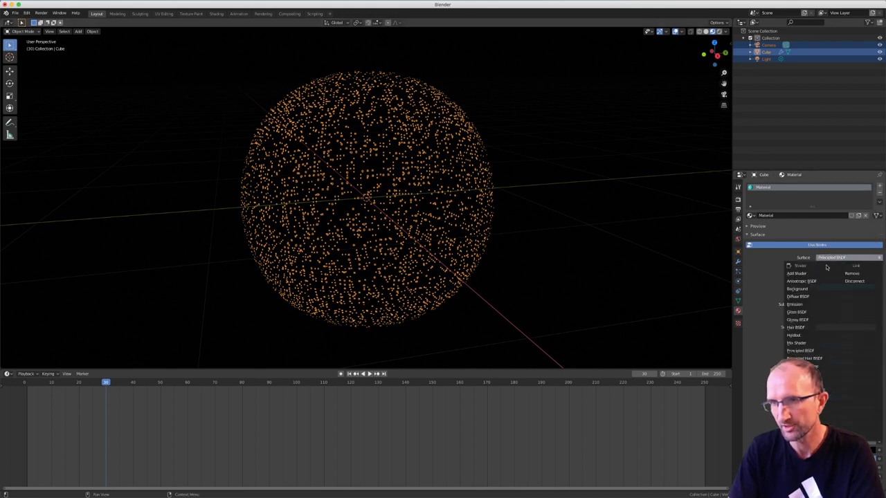
pyautogui.click(795, 305)
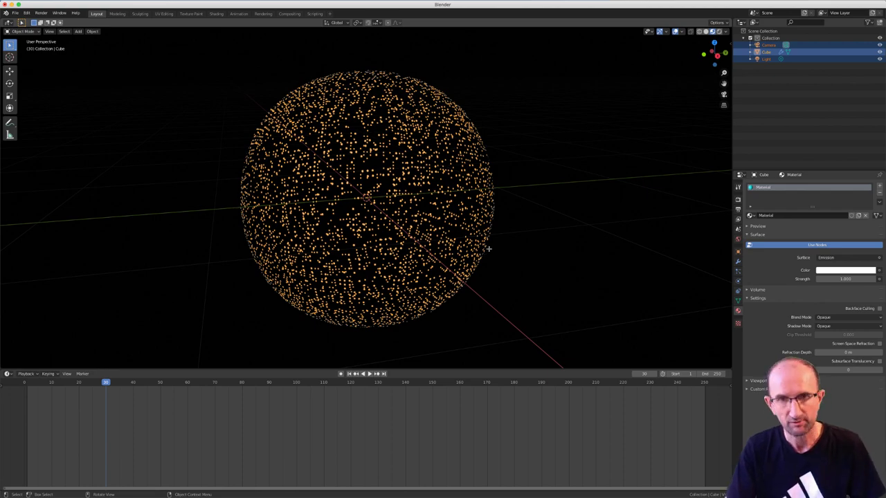
pyautogui.press('Tab')
pyautogui.moveTo(464, 251); pyautogui.dragTo(468, 245, button='middle')
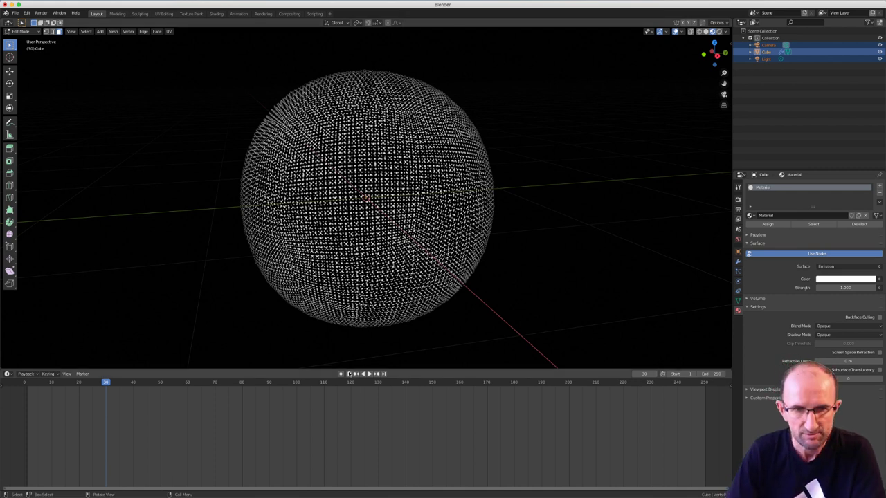
# Return to Object Mode and replay the build animation from frame 1
pyautogui.click(368, 373)
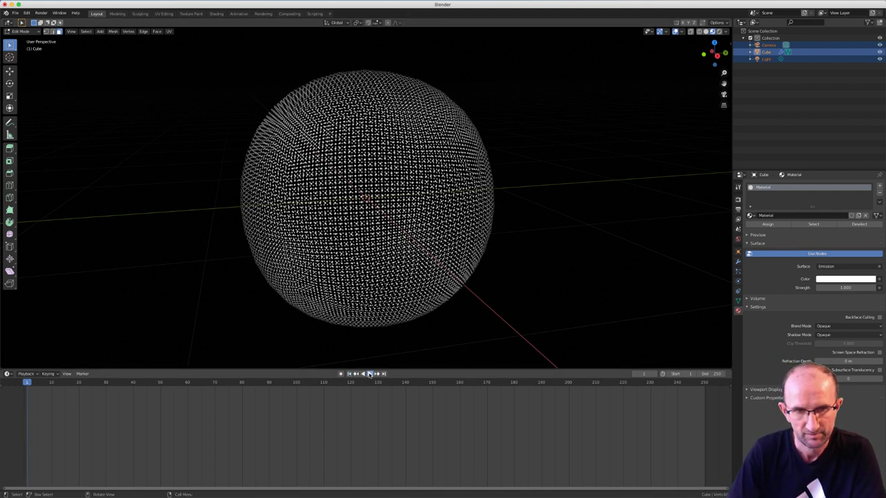
pyautogui.click(368, 374)
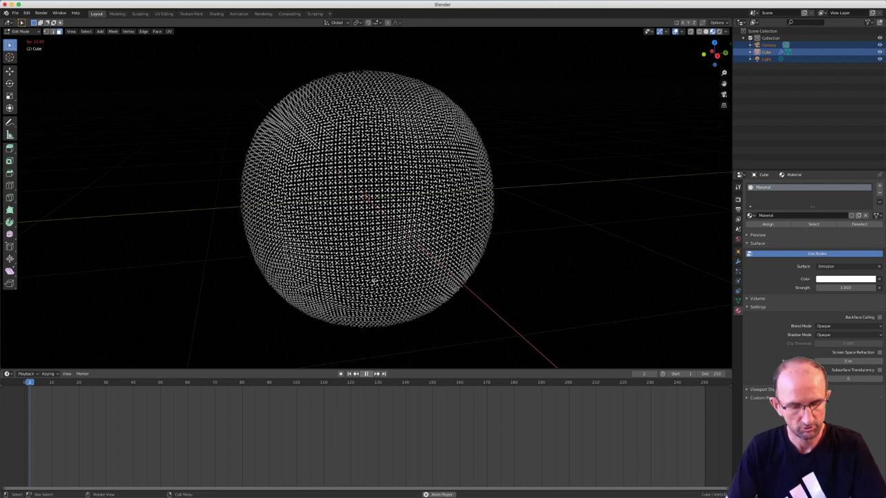
pyautogui.press('Tab')
pyautogui.press('space')
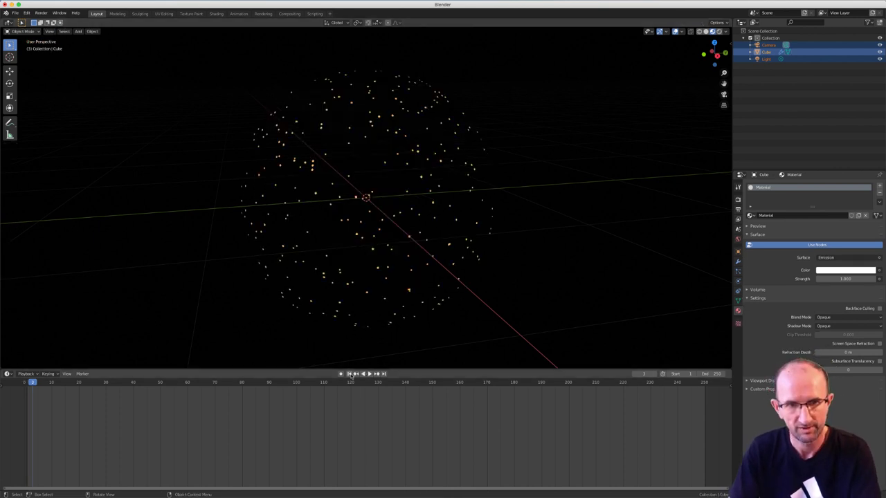
pyautogui.click(349, 374)
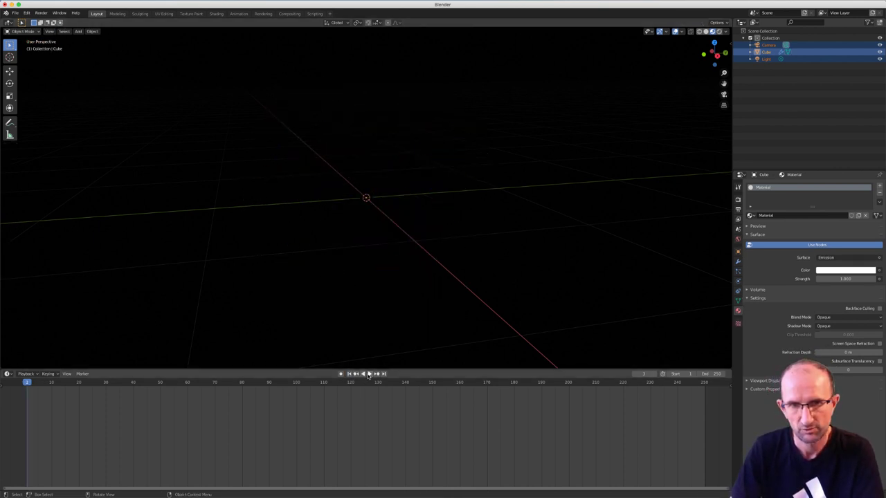
pyautogui.click(370, 374)
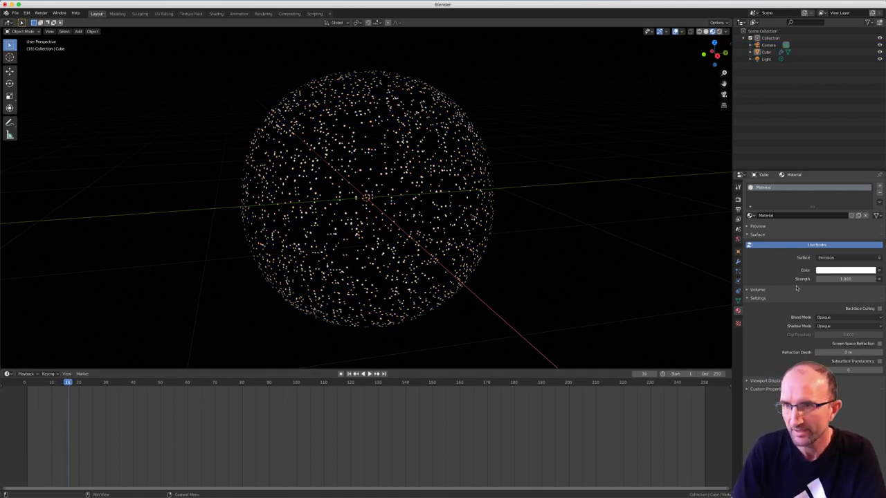
# Set Emission Strength to 10 and replay the build from frame 1, then pause
pyautogui.click(841, 279)
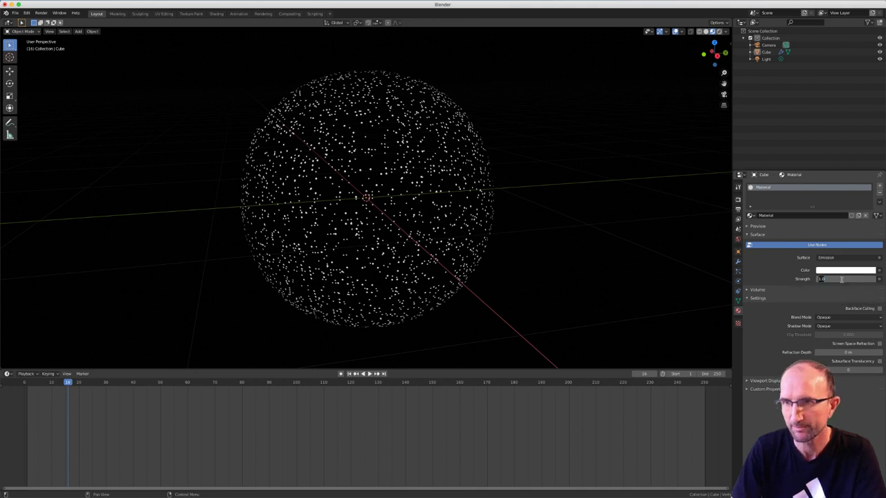
pyautogui.write('10')
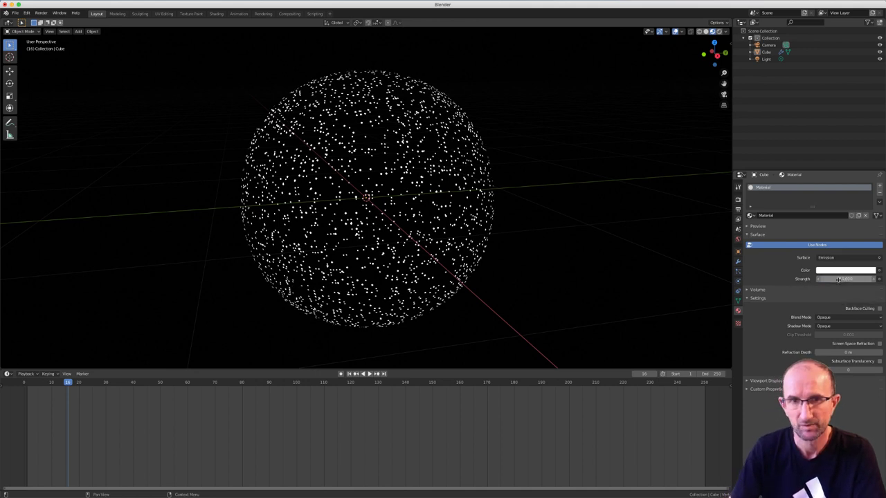
pyautogui.press('Return')
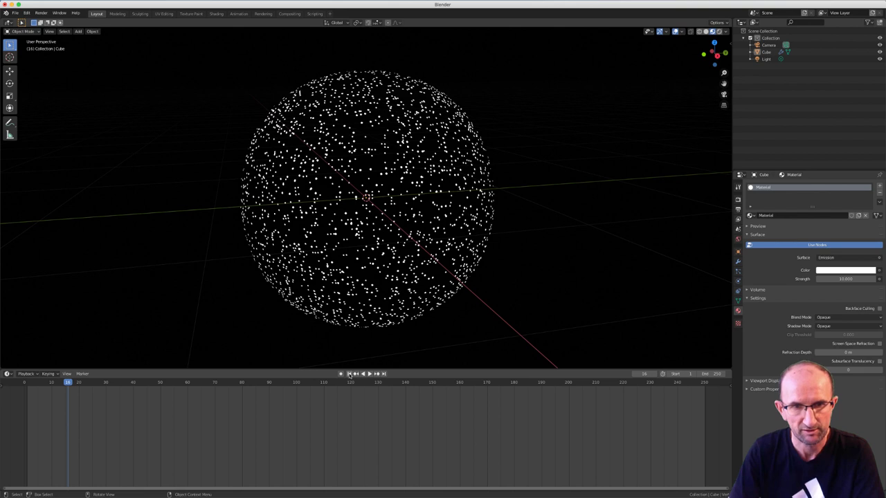
pyautogui.click(350, 373)
pyautogui.click(370, 374)
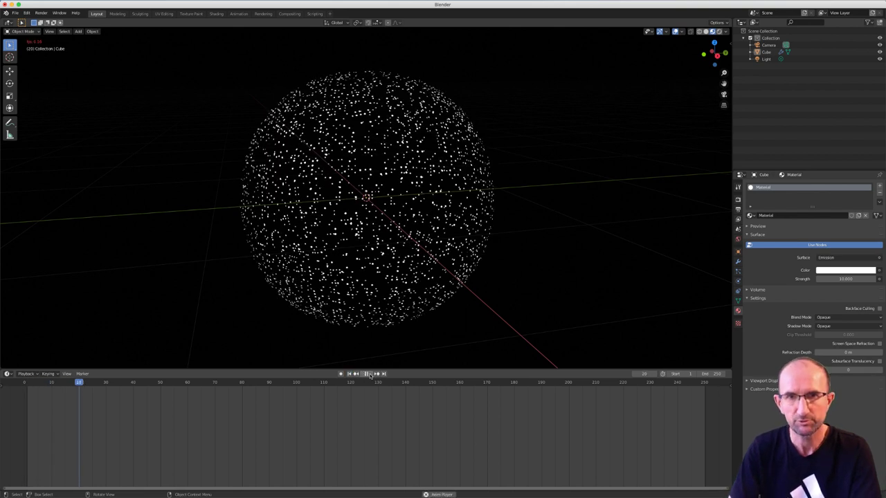
pyautogui.click(370, 373)
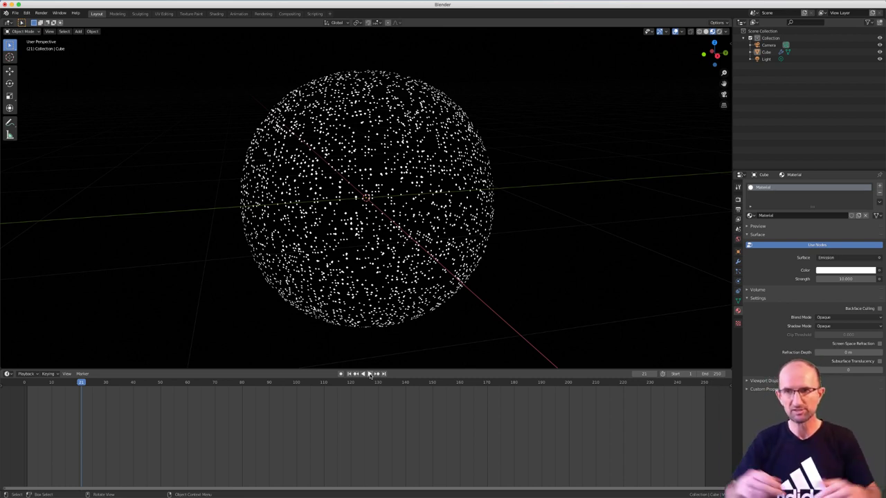
# Set the emission Color to cyan and its Strength to 100
pyautogui.click(838, 271)
pyautogui.click(817, 200)
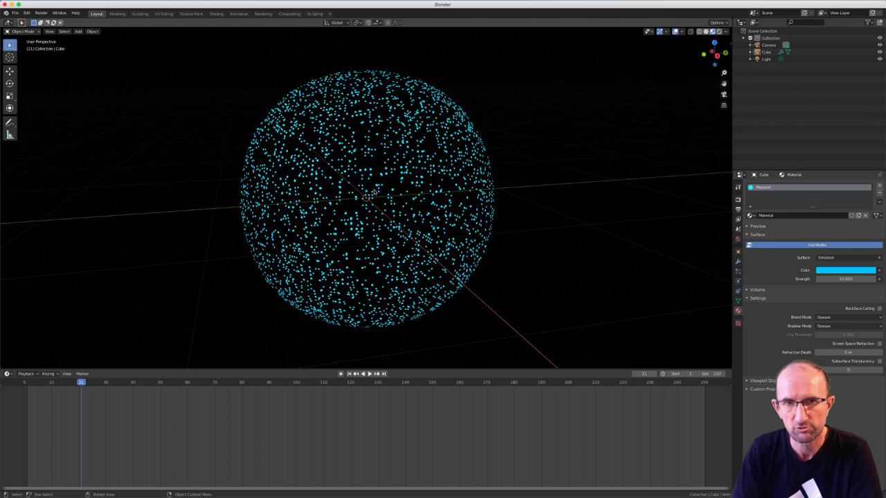
pyautogui.click(841, 279)
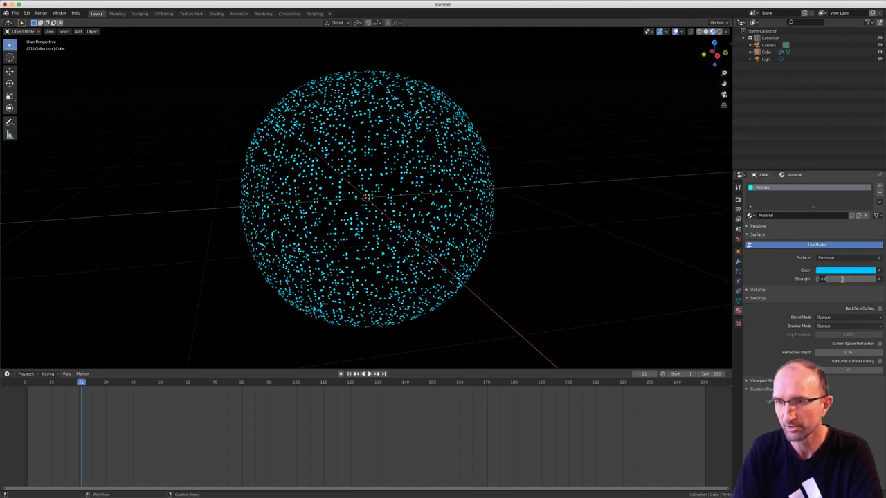
pyautogui.write('100')
pyautogui.press('Return')
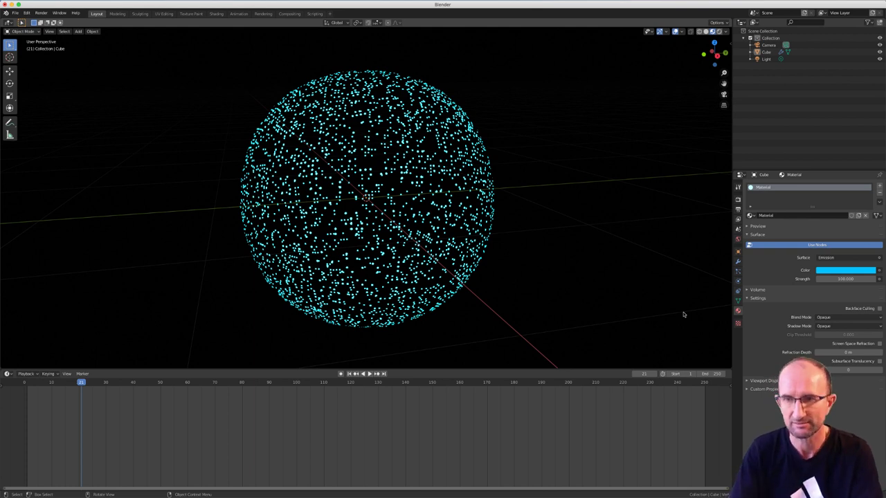
# Select Cube, show its Build and Subdivision modifiers, and replay from frame 1
pyautogui.click(382, 325)
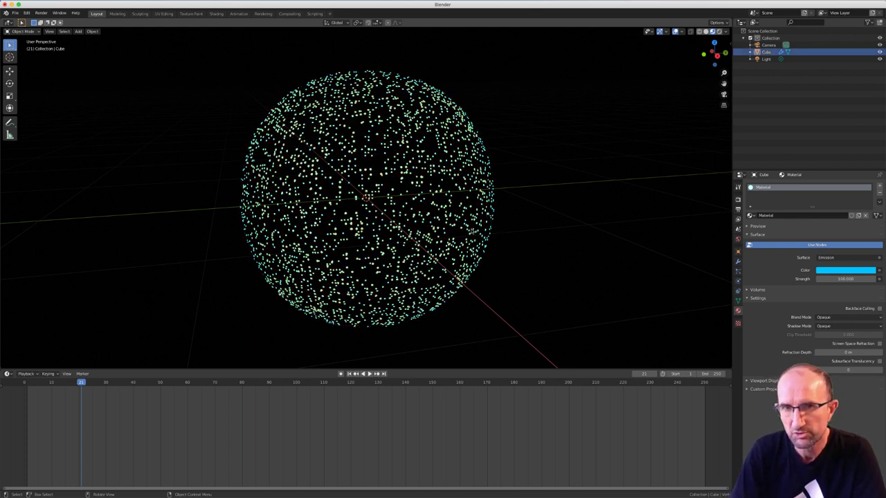
pyautogui.click(737, 261)
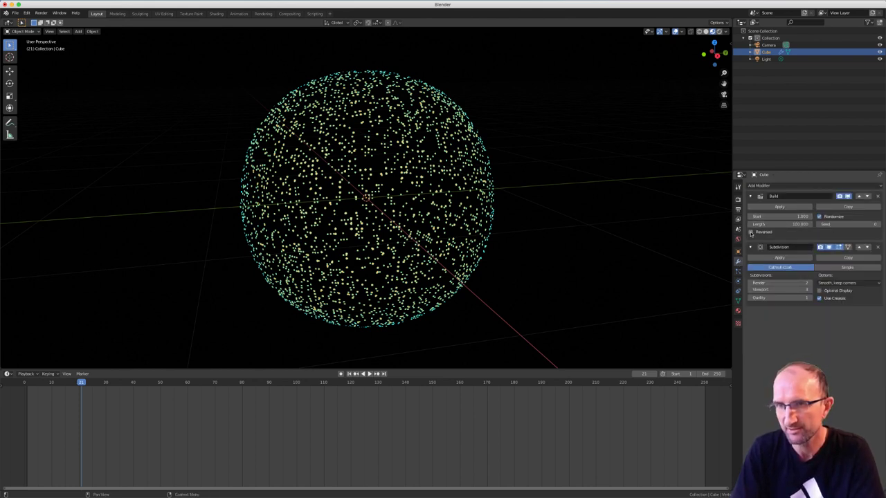
pyautogui.click(350, 373)
pyautogui.click(369, 374)
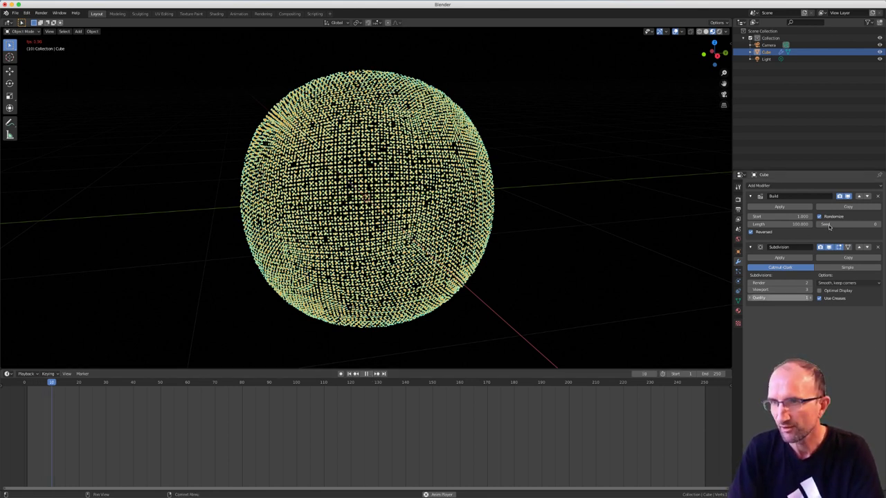
# Raise the Build modifier Seed to 3
pyautogui.click(878, 225)
pyautogui.click(877, 225)
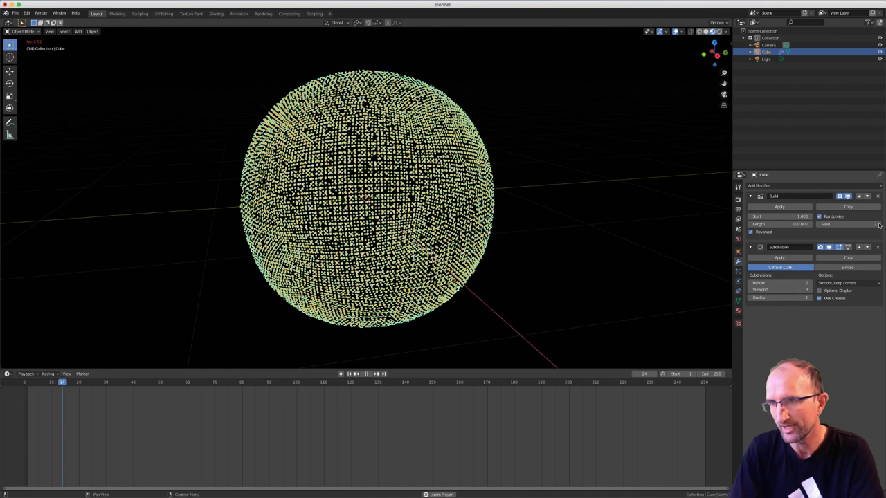
pyautogui.click(877, 224)
pyautogui.click(871, 227)
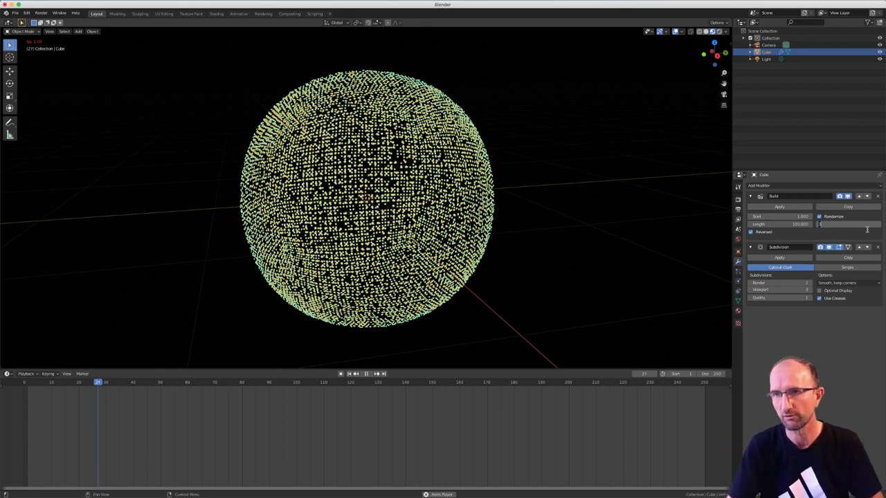
pyautogui.press('Escape')
pyautogui.press('Escape')
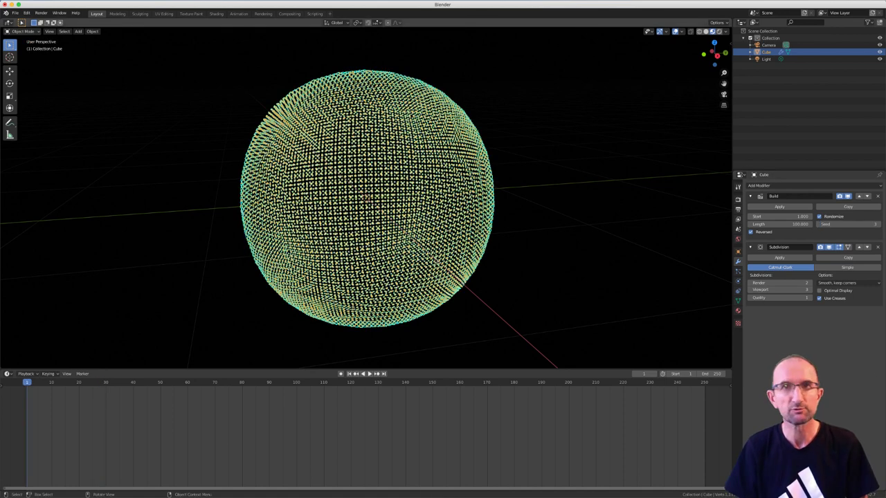